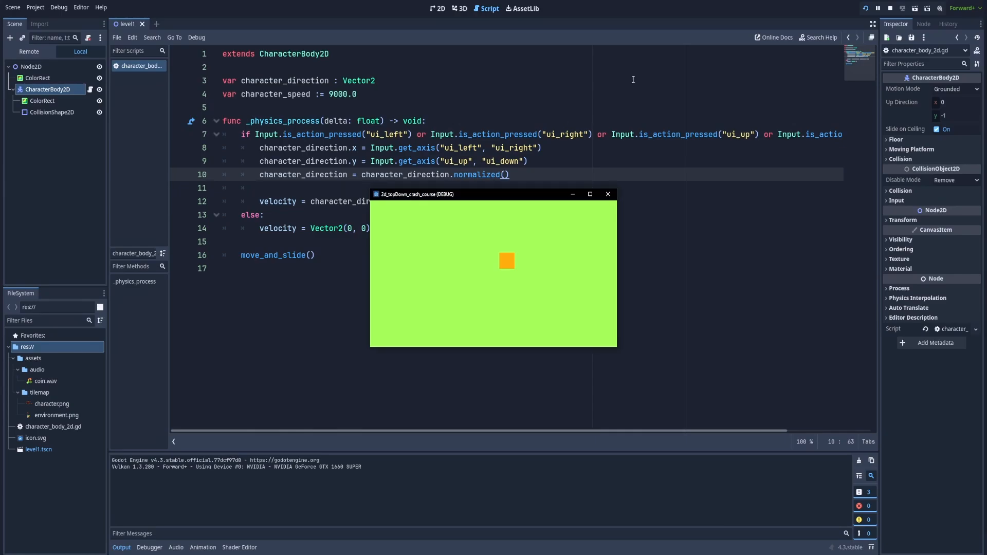
Test the character's movement in all four directions in the running game, and close the game window.
{"action": "key", "text": "Left"}
{"action": "key", "text": "Up"}
{"action": "key", "text": "Right"}
{"action": "key", "text": "Down"}
{"action": "key", "text": "Left"}
{"action": "left_click", "coordinate": [608, 194]}
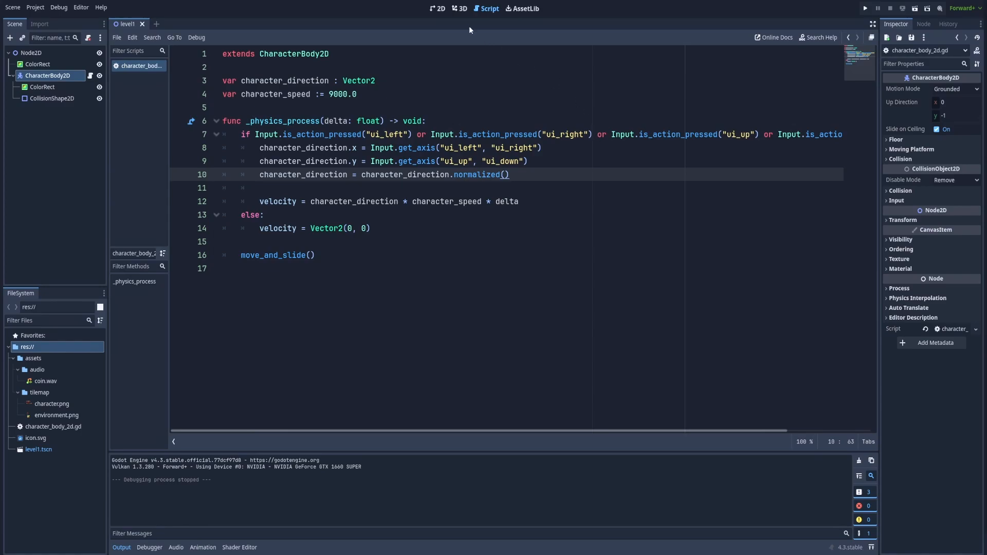
Return to the 2D view and inspect the character.png and environment.png textures in the tilemap assets folder.
{"action": "left_click", "coordinate": [442, 12]}
{"action": "scroll", "coordinate": [514, 212], "scroll_direction": "down", "scroll_amount": 5}
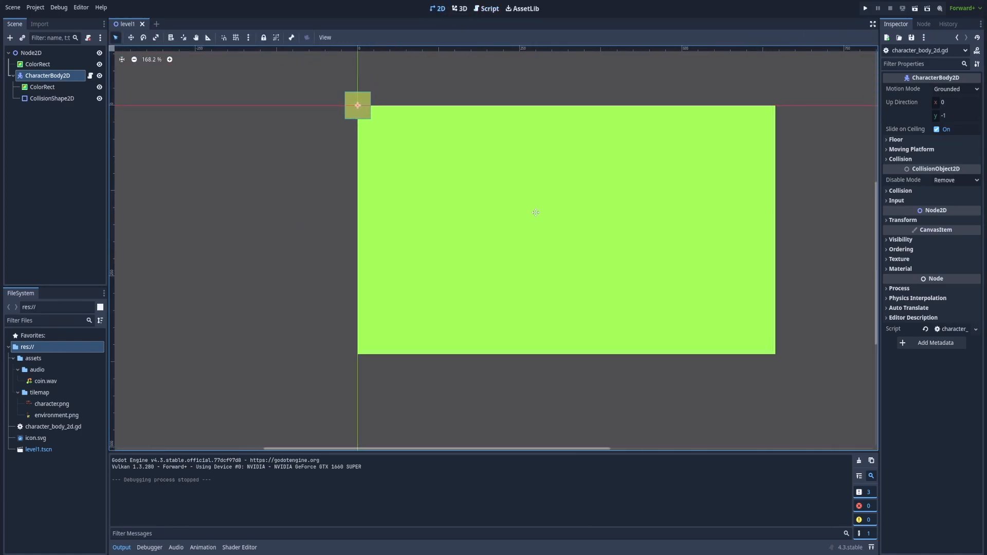
{"action": "middle_click_drag", "start_coordinate": [535, 212], "coordinate": [492, 231]}
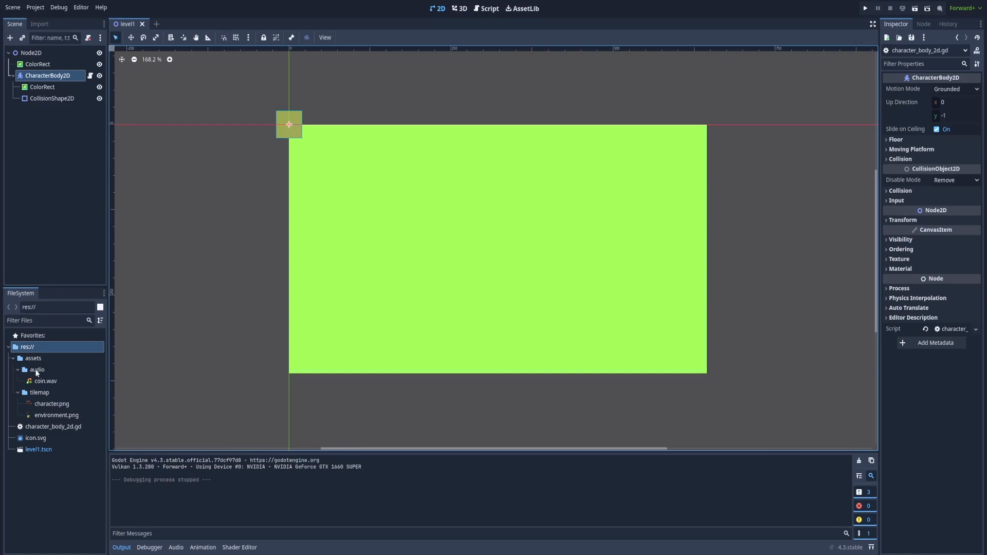
{"action": "left_click", "coordinate": [42, 402]}
{"action": "left_click", "coordinate": [52, 394]}
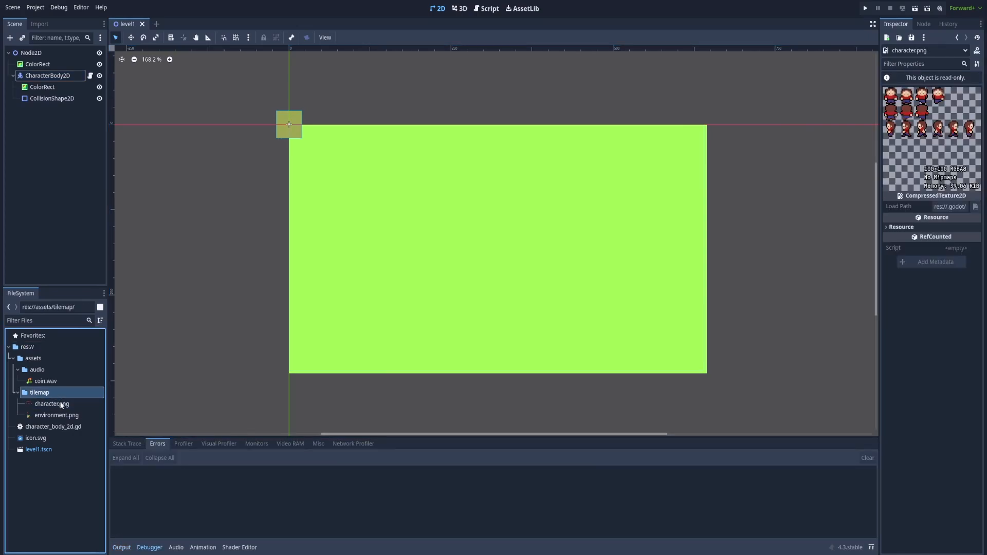
{"action": "left_click", "coordinate": [61, 404]}
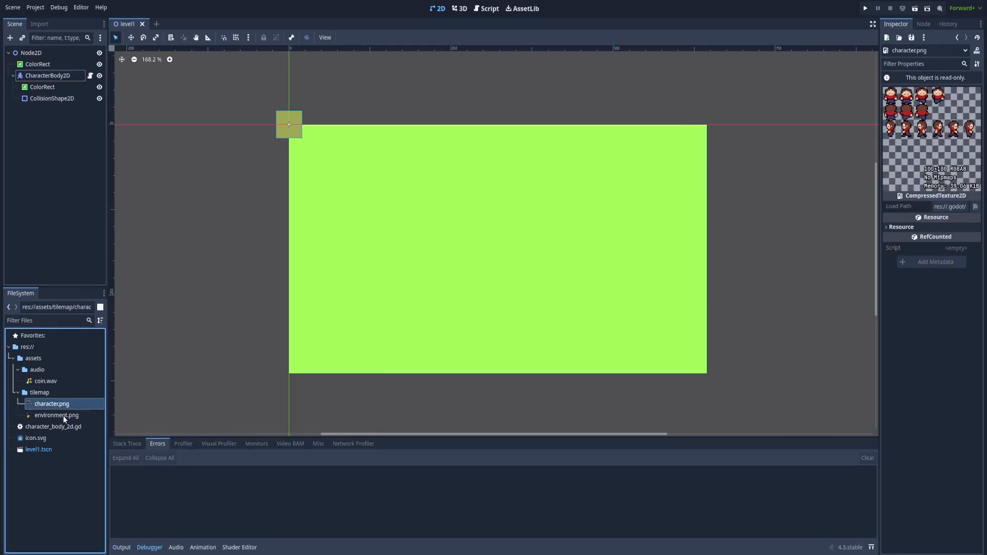
{"action": "left_click", "coordinate": [63, 415]}
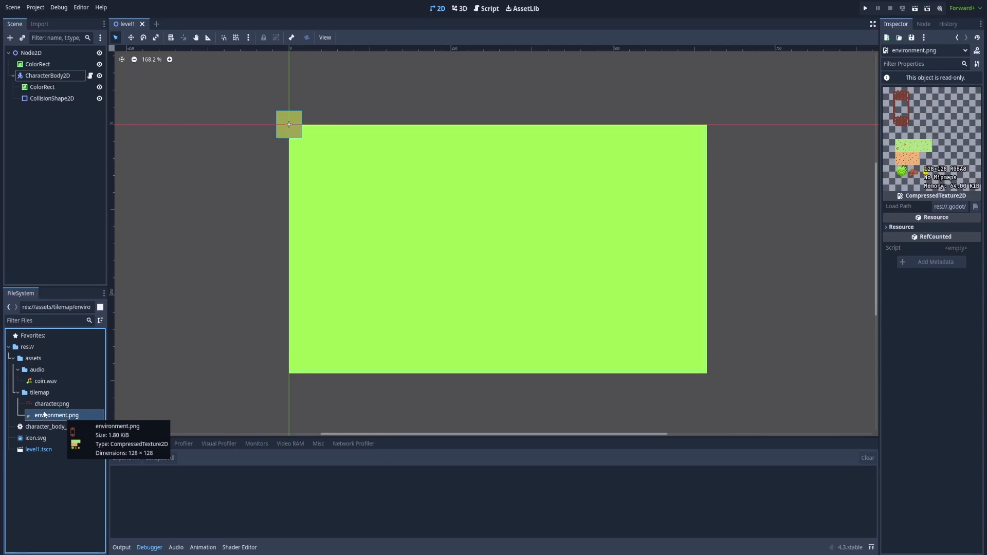
Hide the background ColorRect and add a TileMapLayer as a child of the root Node2D.
{"action": "left_click", "coordinate": [100, 65]}
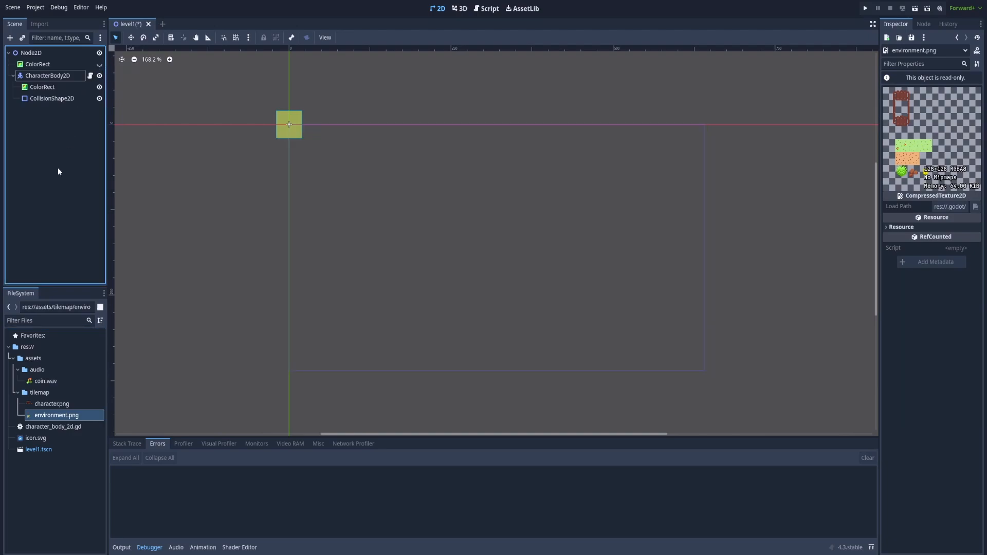
{"action": "left_click", "coordinate": [32, 52]}
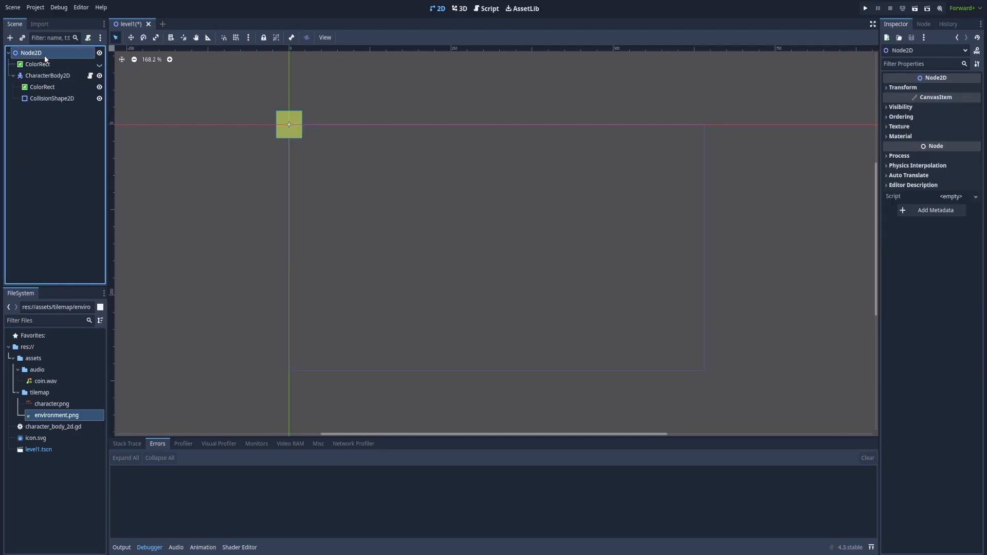
{"action": "right_click", "coordinate": [38, 54]}
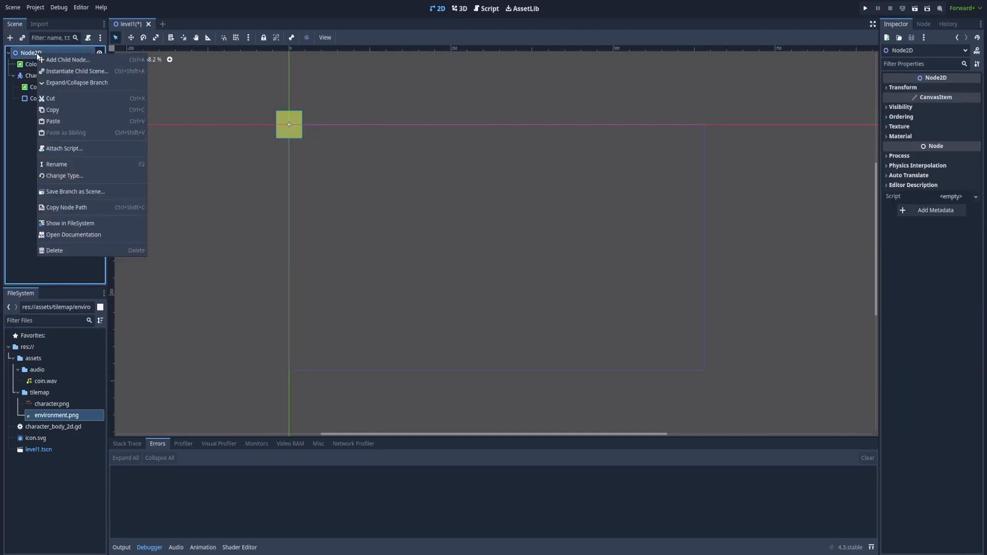
{"action": "left_click", "coordinate": [65, 60]}
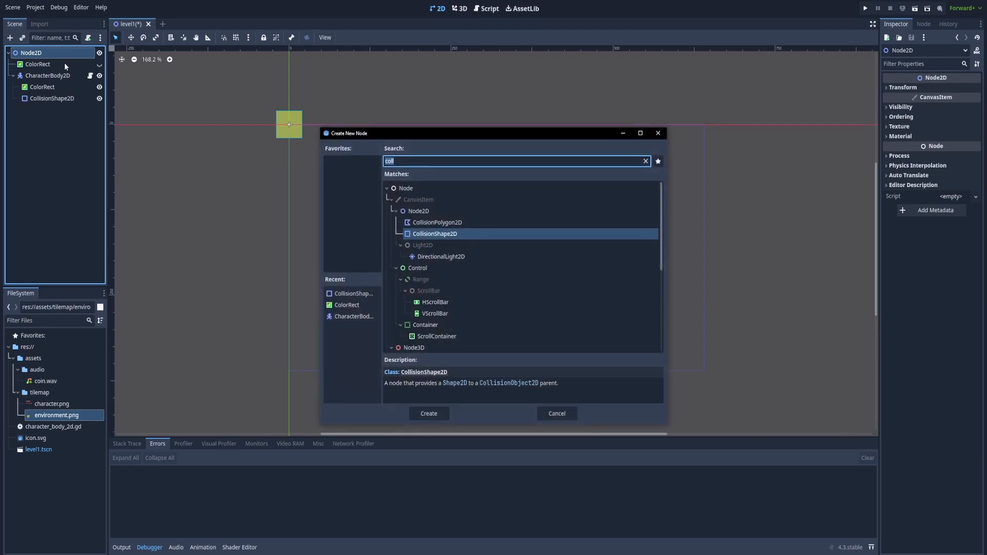
{"action": "type", "text": "ti"}
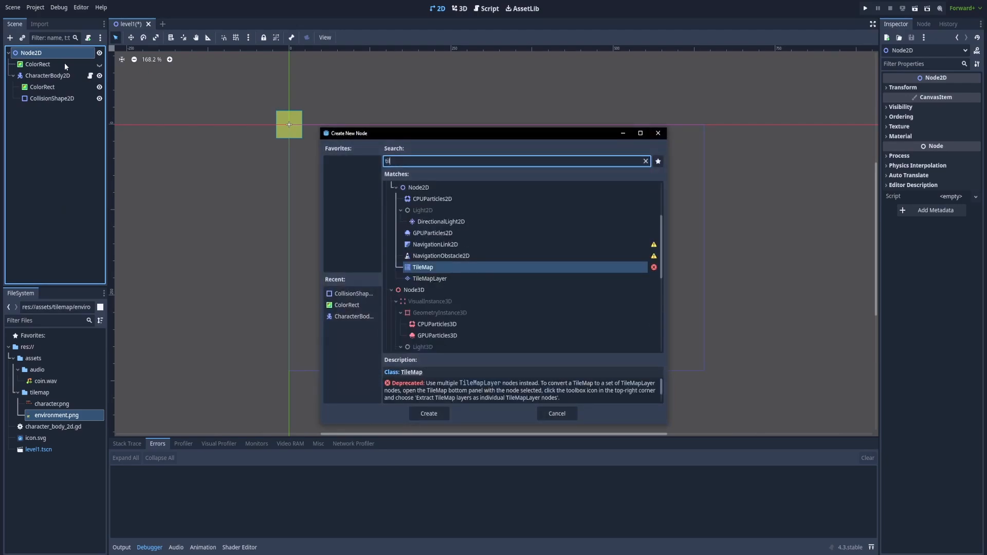
{"action": "type", "text": "le"}
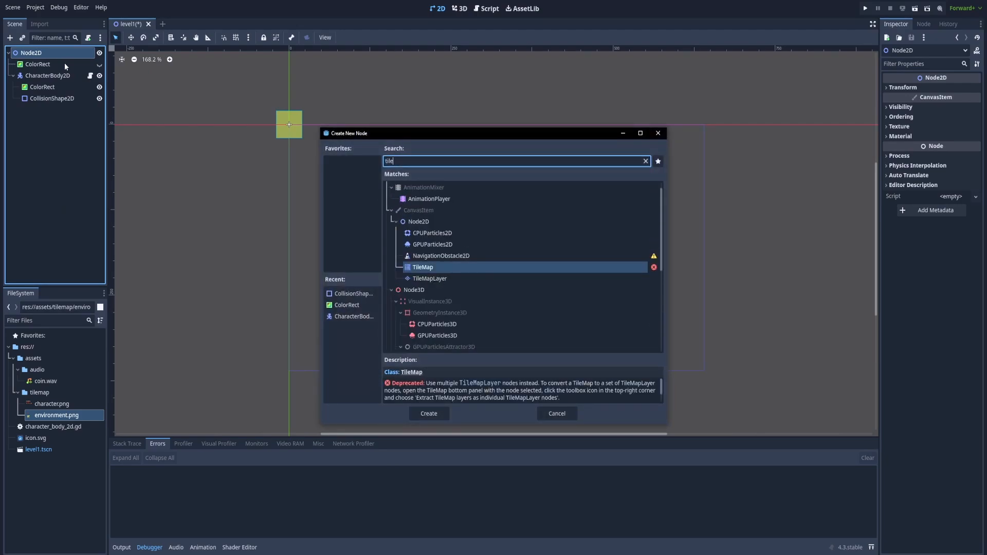
{"action": "double_click", "coordinate": [433, 278]}
Rename the new tile map layer as TileMapLayerFloor0.
{"action": "right_click", "coordinate": [57, 111]}
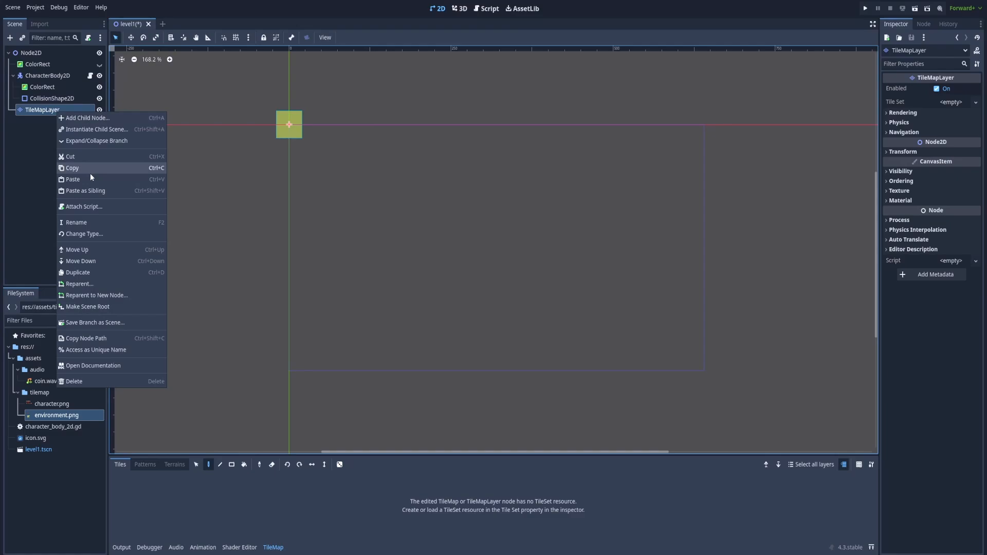
{"action": "left_click", "coordinate": [87, 221]}
{"action": "key", "text": "End"}
{"action": "type", "text": "Floor0"}
{"action": "key", "text": "Return"}
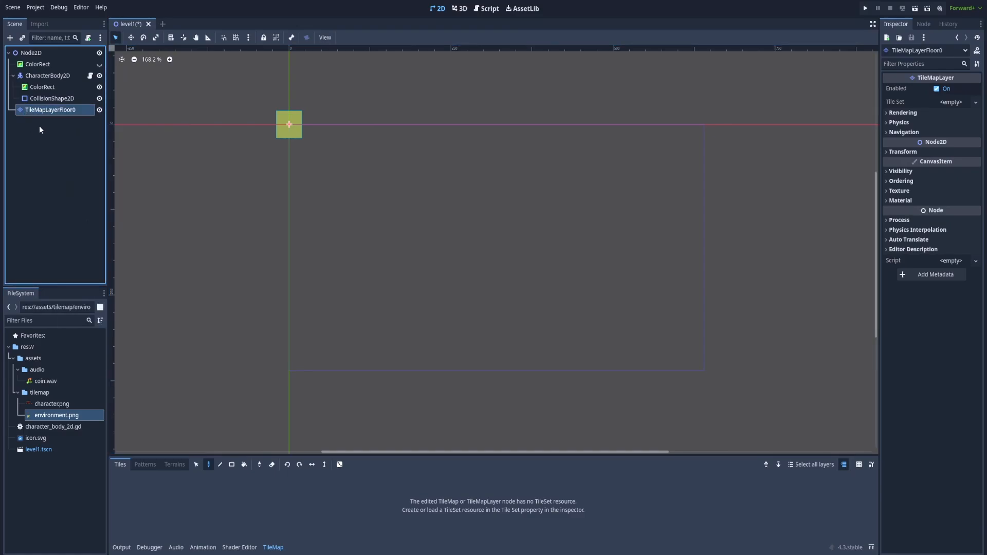
Add a second TileMapLayer under the root Node2D and name it TileMapLayerFloor1.
{"action": "right_click", "coordinate": [73, 54]}
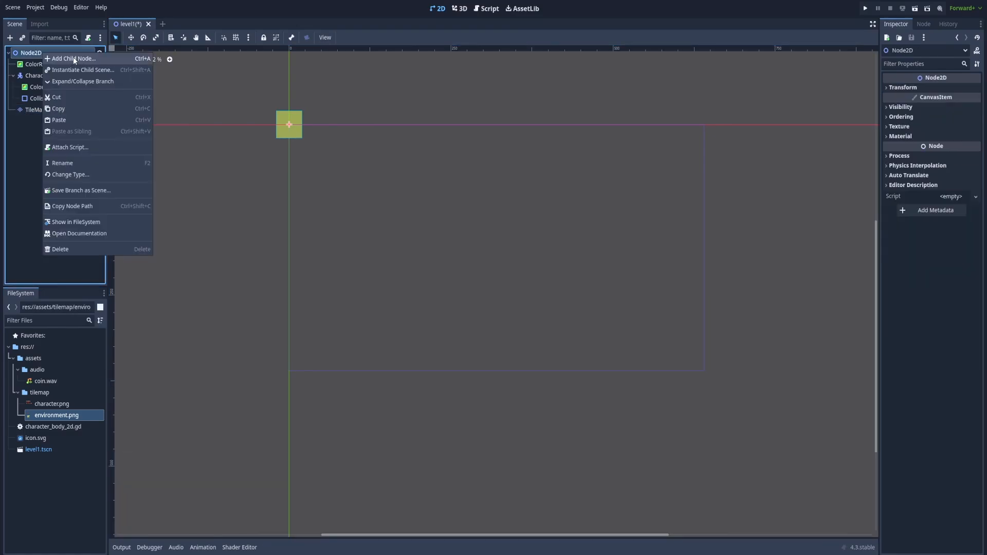
{"action": "left_click", "coordinate": [73, 60]}
{"action": "key", "text": "Down"}
{"action": "key", "text": "Return"}
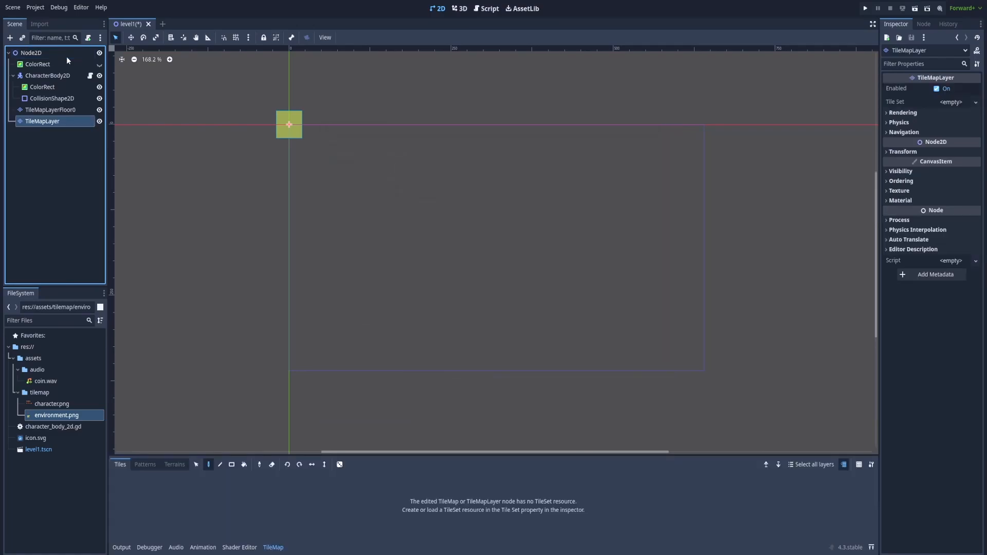
{"action": "key", "text": "F2"}
{"action": "type", "text": "Floor1"}
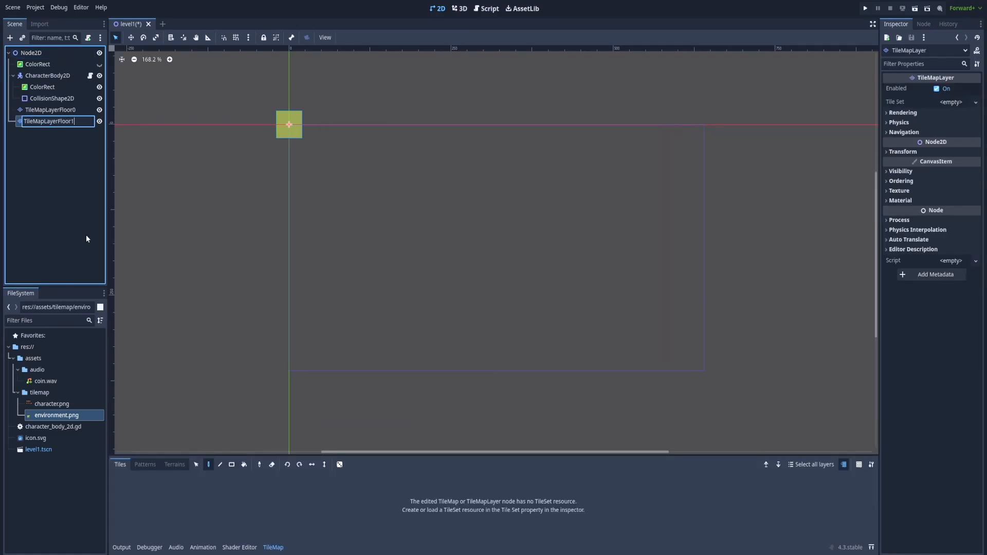
{"action": "key", "text": "Return"}
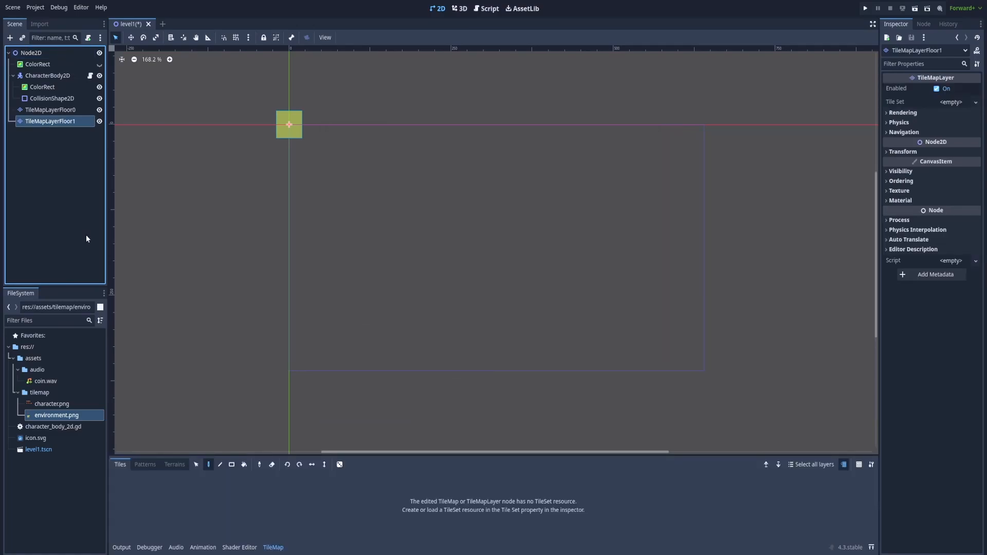
Add a third TileMapLayer under the root Node2D and name it TileMapLayerWalls0.
{"action": "right_click", "coordinate": [28, 54]}
{"action": "left_click", "coordinate": [61, 59]}
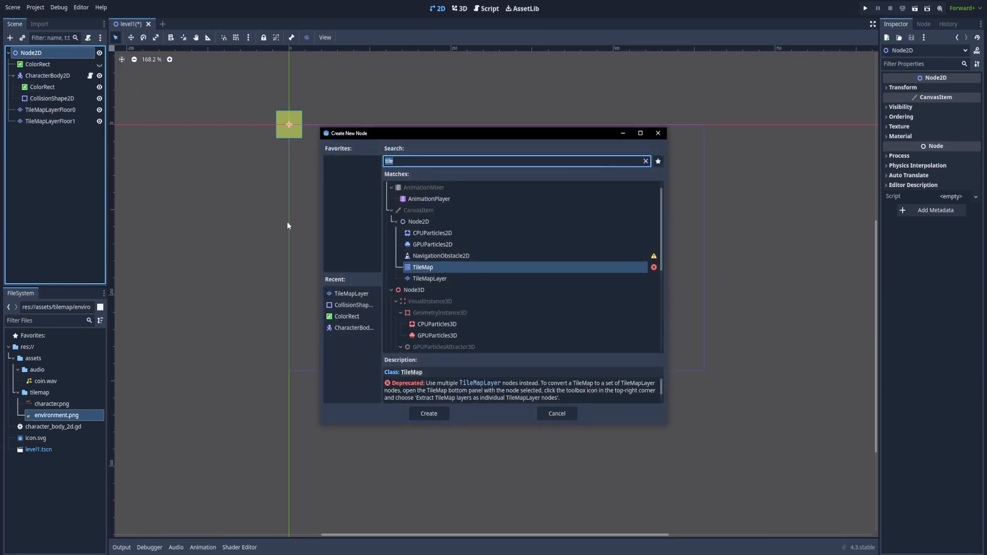
{"action": "double_click", "coordinate": [445, 278]}
{"action": "right_click", "coordinate": [63, 134]}
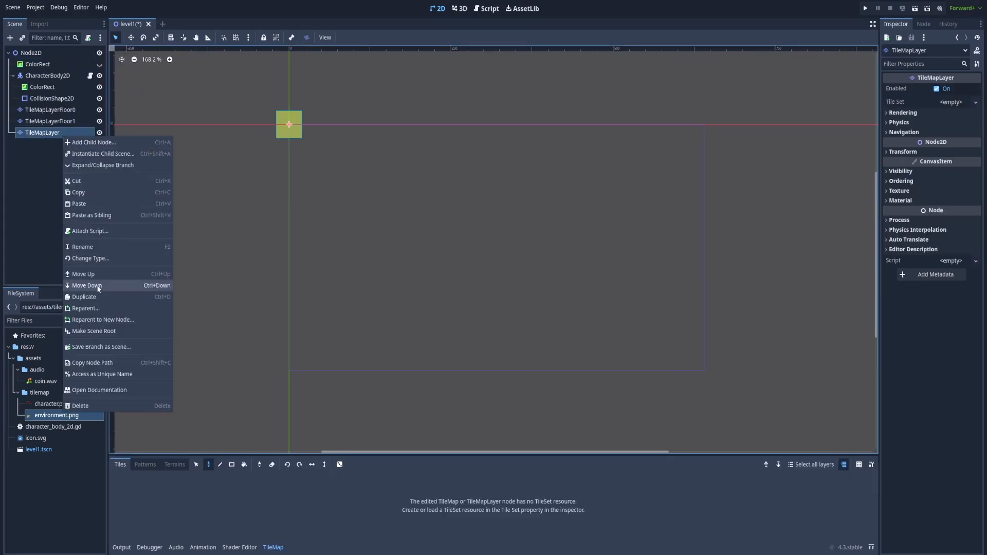
{"action": "left_click", "coordinate": [97, 249]}
{"action": "type", "text": "Walls0"}
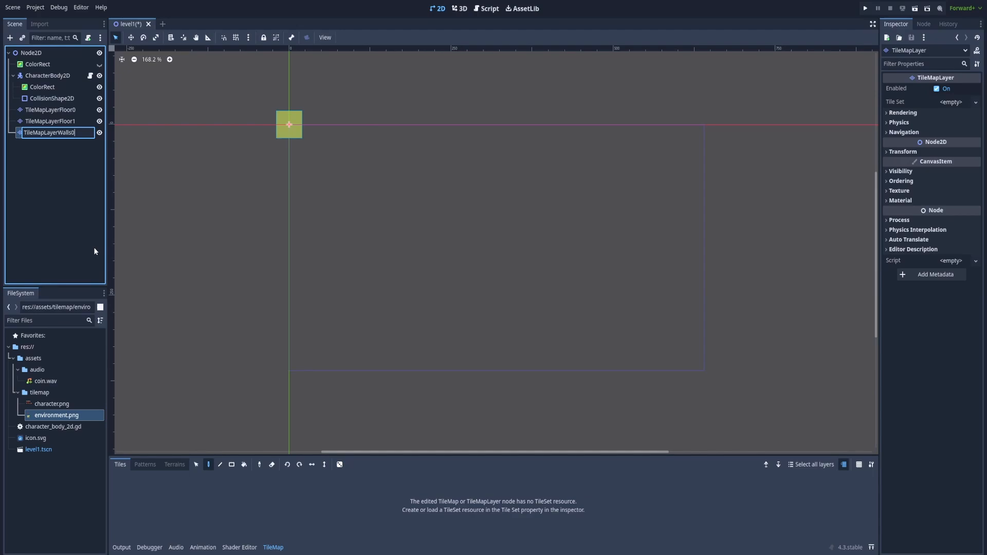
{"action": "key", "text": "Return"}
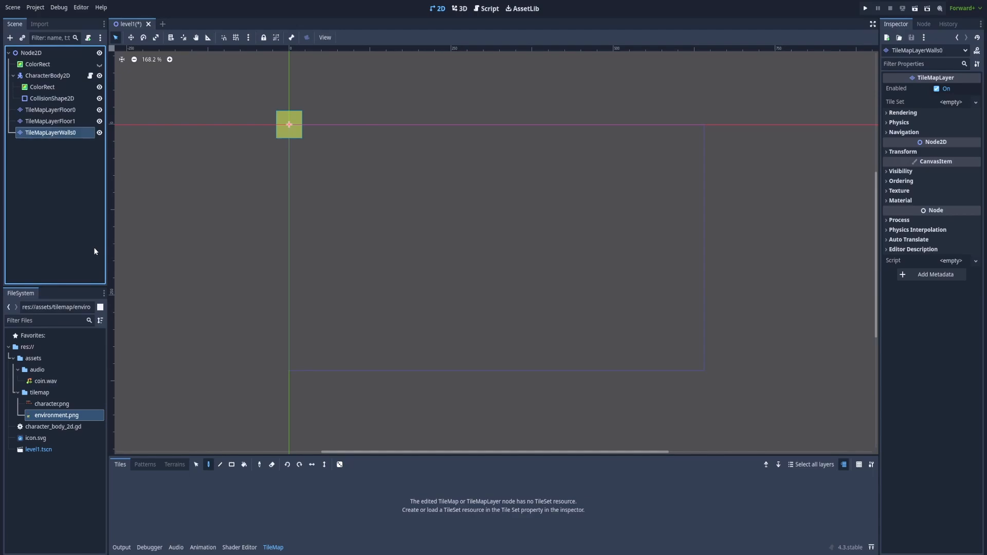
Move the three tile map layers together above CharacterBody2D in the scene tree.
{"action": "left_click", "coordinate": [48, 109], "text": "shift"}
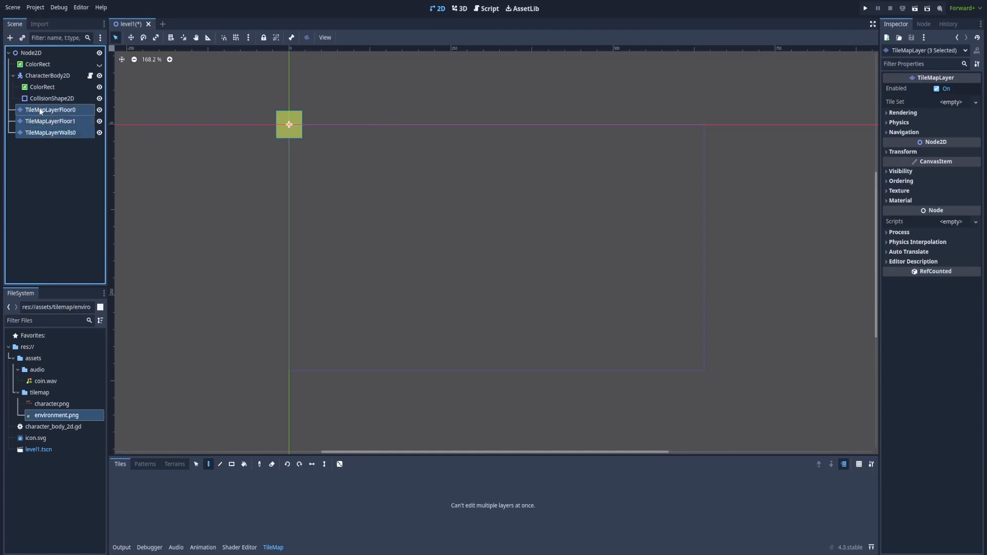
{"action": "left_click_drag", "start_coordinate": [41, 109], "coordinate": [32, 74]}
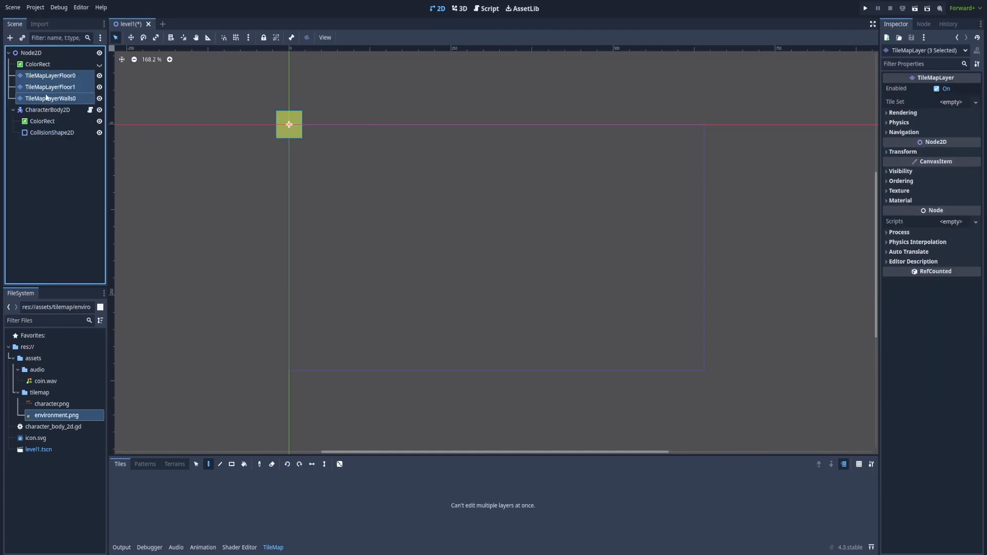
{"action": "left_click", "coordinate": [50, 159]}
Assign a new TileSet to TileMapLayerFloor0.
{"action": "left_click", "coordinate": [57, 75]}
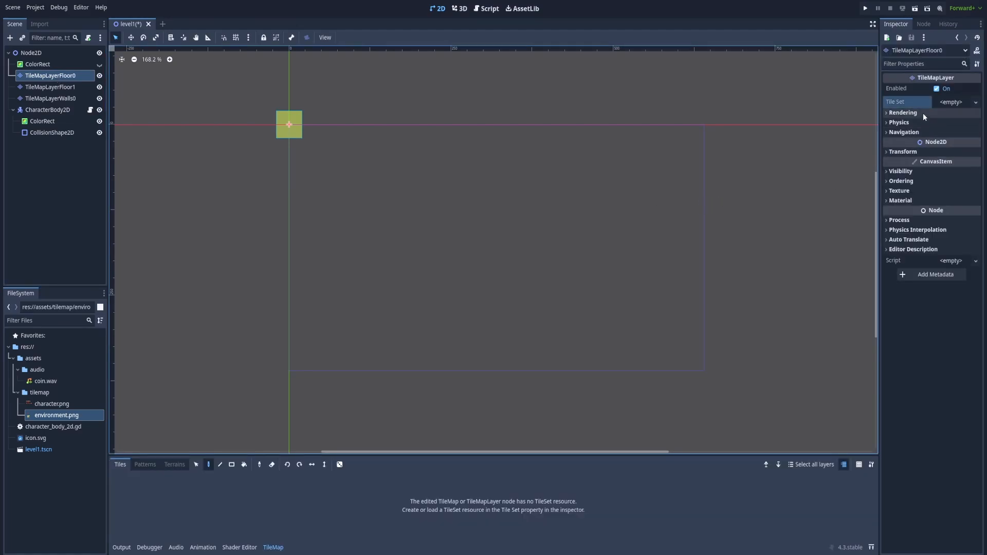
{"action": "left_click", "coordinate": [954, 104]}
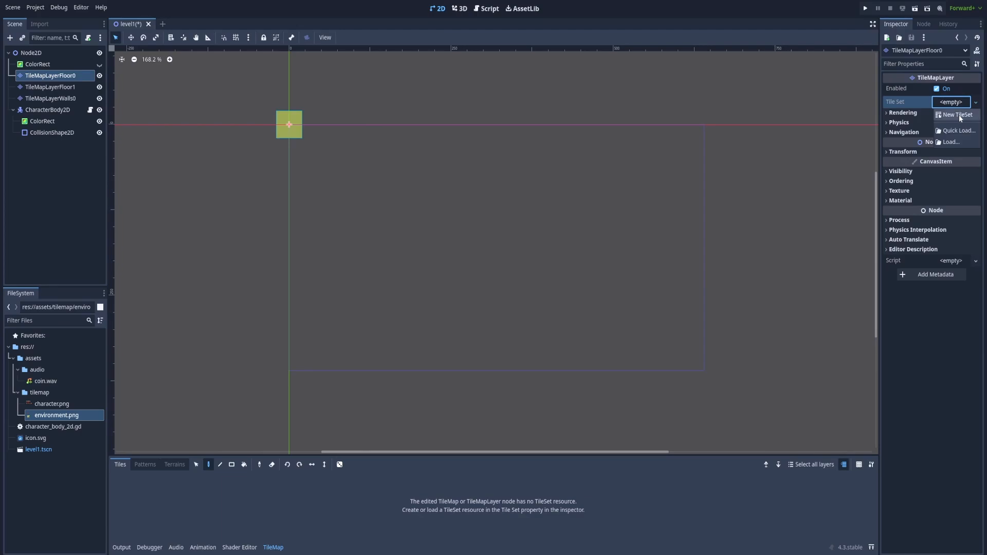
{"action": "left_click", "coordinate": [958, 115]}
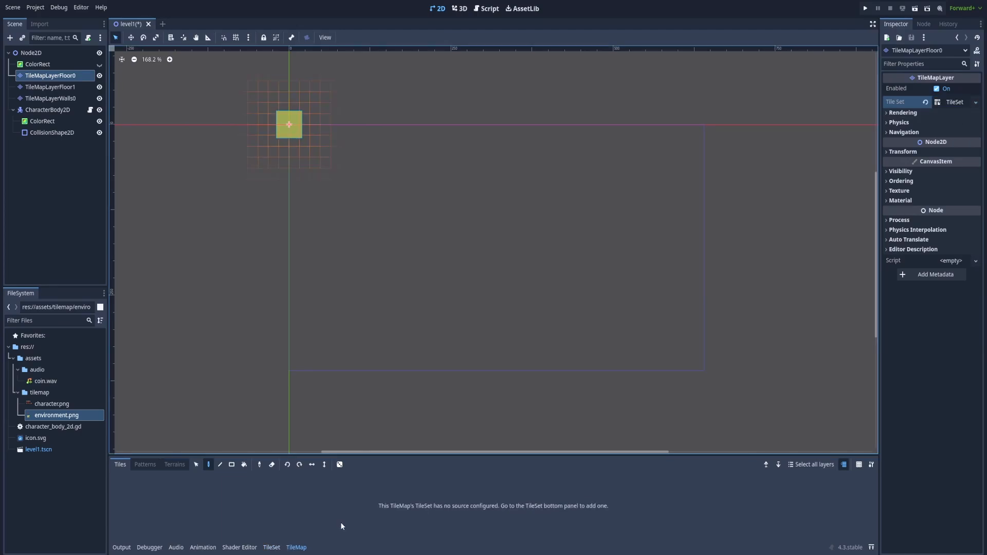
Add environment.png to the TileSet as an atlas, with tiles created automatically, and look over the resulting tiles.
{"action": "left_click", "coordinate": [272, 548]}
{"action": "left_click_drag", "start_coordinate": [51, 416], "coordinate": [189, 504]}
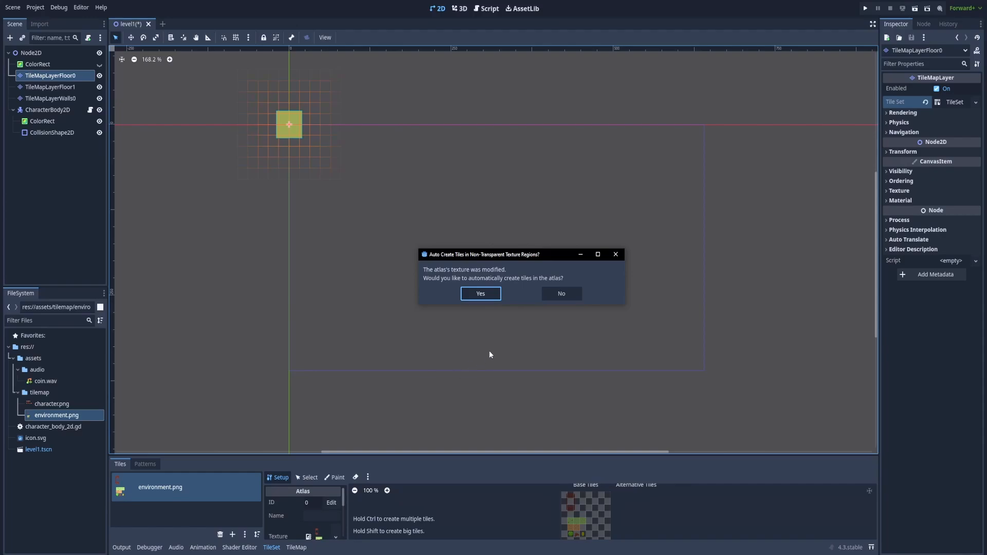
{"action": "left_click", "coordinate": [480, 293]}
{"action": "scroll", "coordinate": [640, 420], "scroll_direction": "up", "scroll_amount": 4}
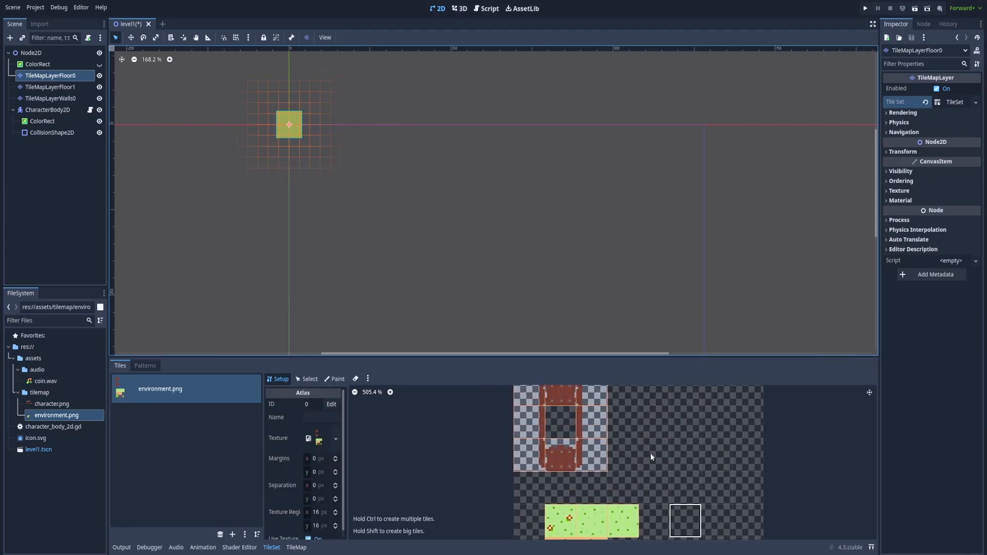
{"action": "scroll", "coordinate": [640, 439], "scroll_direction": "up", "scroll_amount": 1}
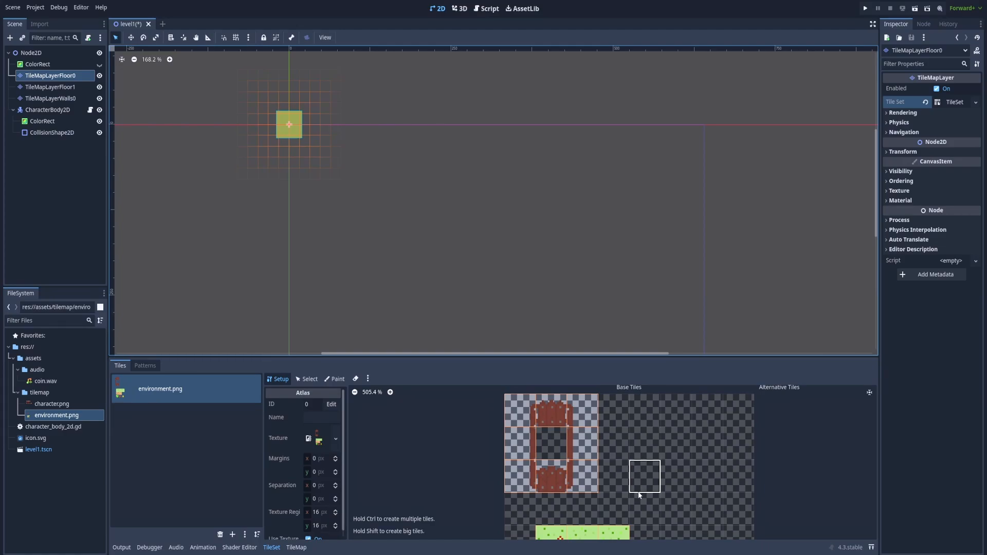
{"action": "scroll", "coordinate": [641, 465], "scroll_direction": "down", "scroll_amount": 1}
{"action": "scroll", "coordinate": [642, 464], "scroll_direction": "down", "scroll_amount": 5}
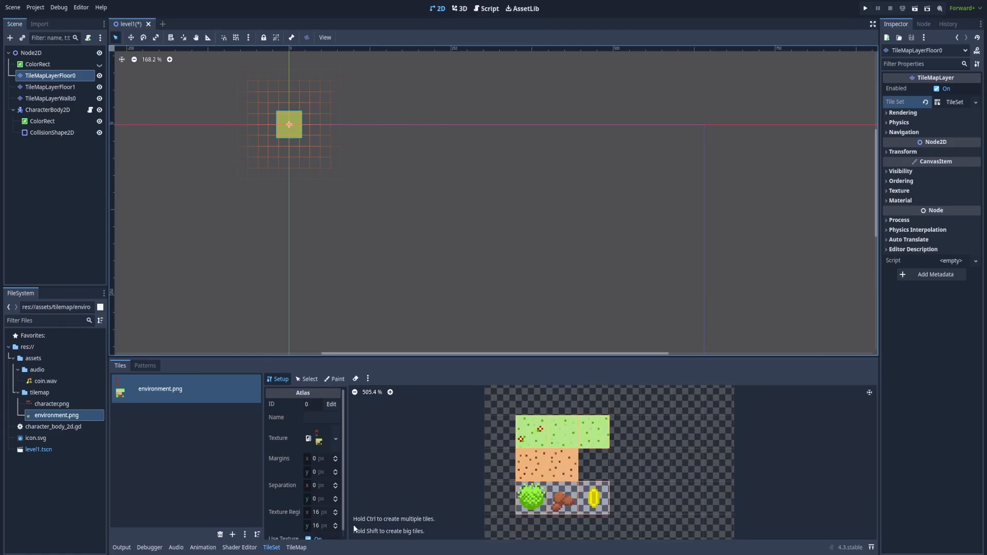
Paint a freehand patch of the middle grass tile, about 12 tiles wide, on TileMapLayerFloor0 below the character.
{"action": "left_click", "coordinate": [297, 548]}
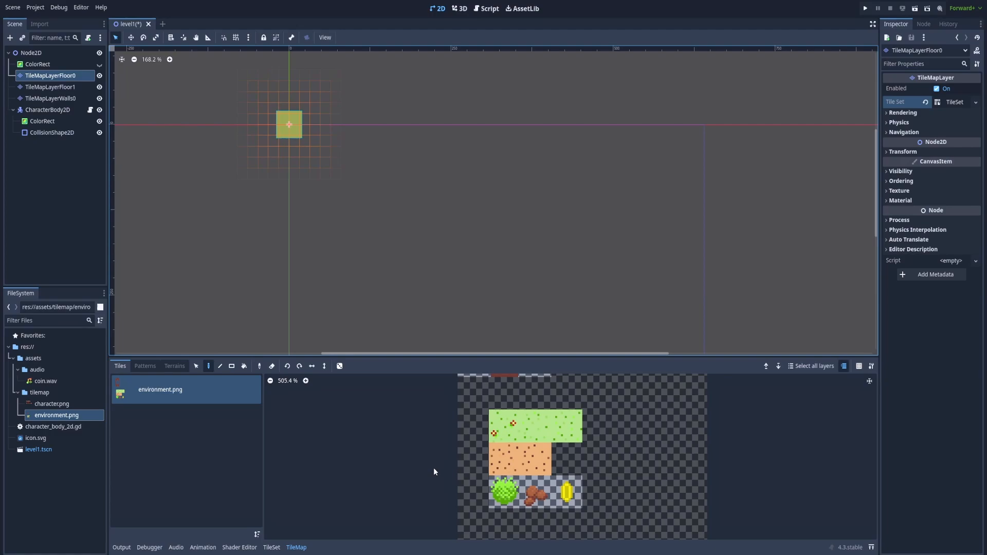
{"action": "scroll", "coordinate": [433, 467], "scroll_direction": "up", "scroll_amount": 2}
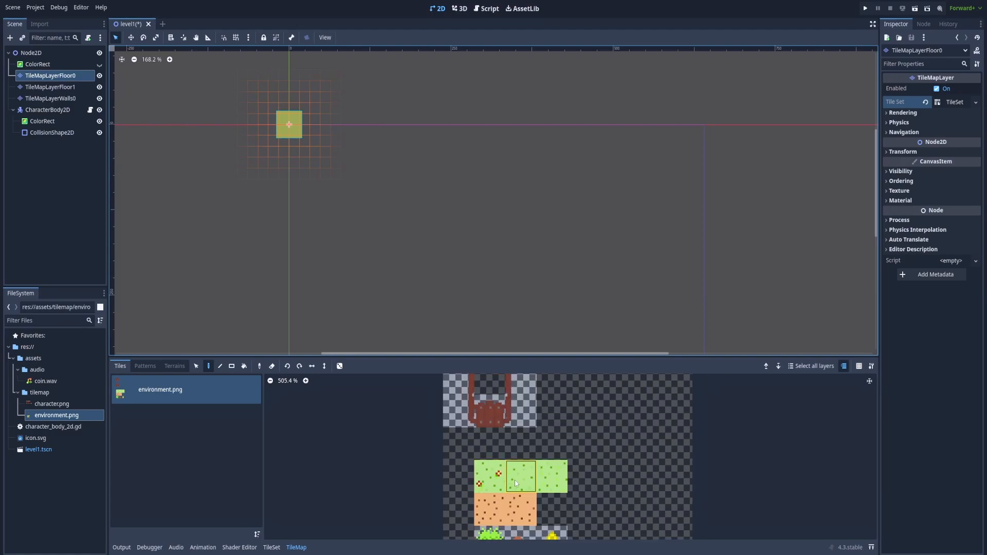
{"action": "left_click", "coordinate": [516, 483]}
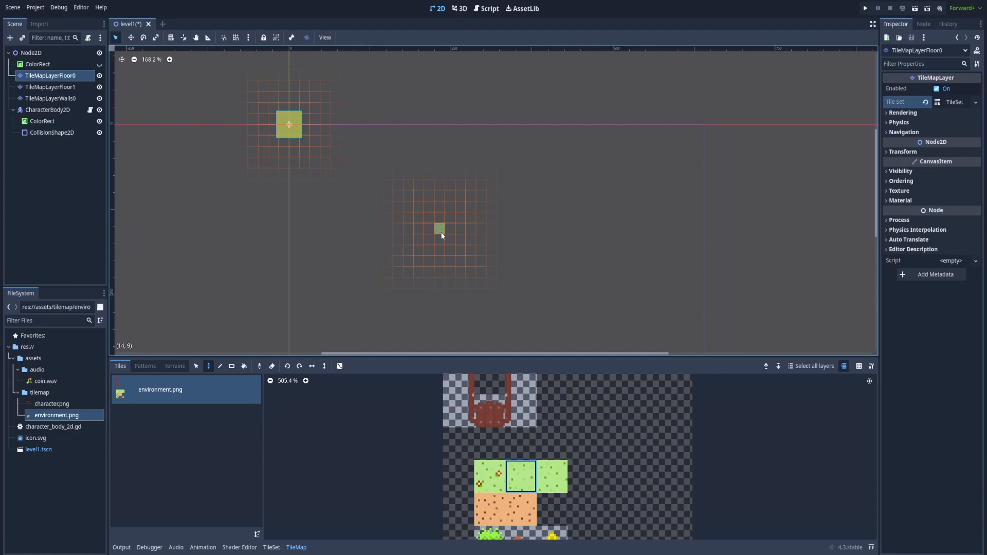
{"action": "mouse_move", "coordinate": [441, 236]}
{"action": "left_mouse_down"}
{"action": "mouse_move", "coordinate": [409, 211]}
{"action": "mouse_move", "coordinate": [359, 199]}
{"action": "mouse_move", "coordinate": [368, 239]}
{"action": "mouse_move", "coordinate": [424, 252]}
{"action": "mouse_move", "coordinate": [355, 252]}
{"action": "mouse_move", "coordinate": [324, 229]}
{"action": "left_mouse_up"}
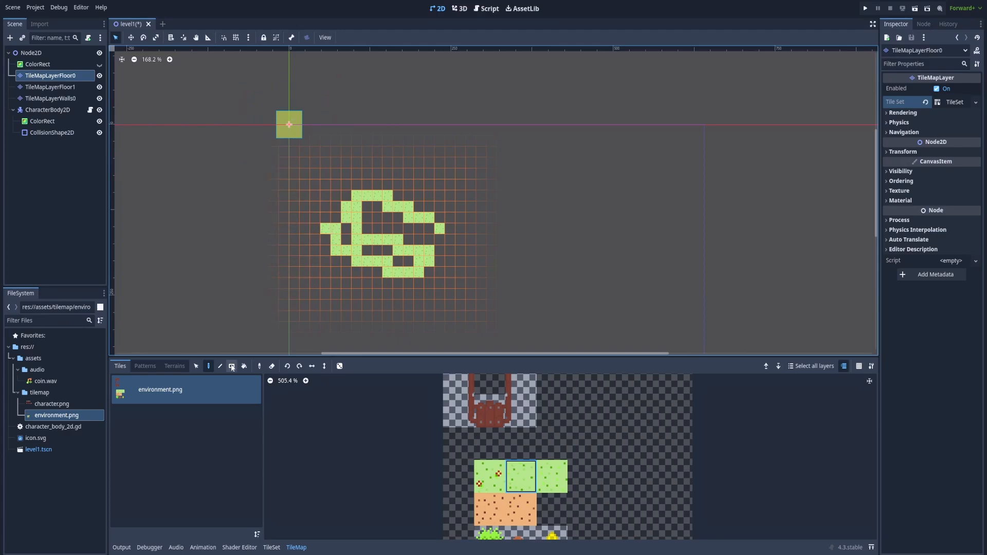
Fill a rectangle about 29 by 15 tiles with the middle grass tile on TileMapLayerFloor0 and erase a 2 by 5 tile hole in it.
{"action": "left_click", "coordinate": [231, 366]}
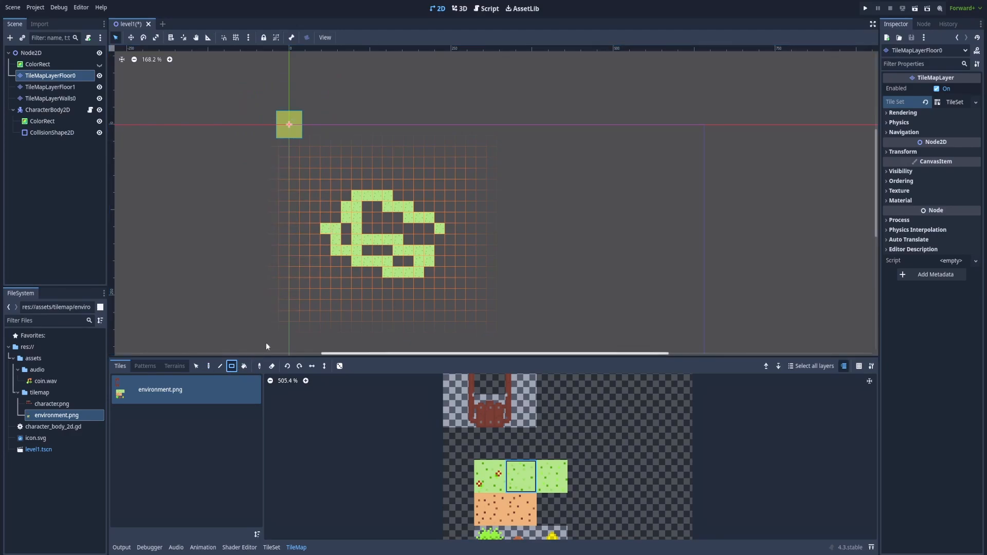
{"action": "mouse_move", "coordinate": [311, 173]}
{"action": "left_mouse_down"}
{"action": "mouse_move", "coordinate": [329, 205]}
{"action": "mouse_move", "coordinate": [485, 292]}
{"action": "mouse_move", "coordinate": [607, 330]}
{"action": "left_mouse_up"}
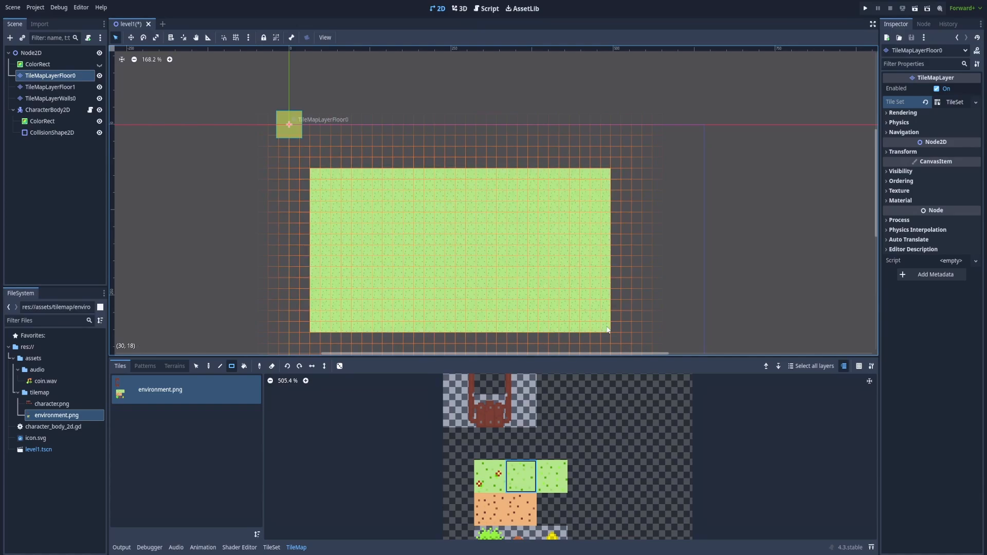
{"action": "left_click", "coordinate": [271, 366]}
{"action": "mouse_move", "coordinate": [470, 184]}
{"action": "left_mouse_down"}
{"action": "mouse_move", "coordinate": [470, 226]}
{"action": "mouse_move", "coordinate": [480, 231]}
{"action": "left_mouse_up"}
{"action": "scroll", "coordinate": [318, 329], "scroll_direction": "down", "scroll_amount": 2}
{"action": "key", "text": "d"}
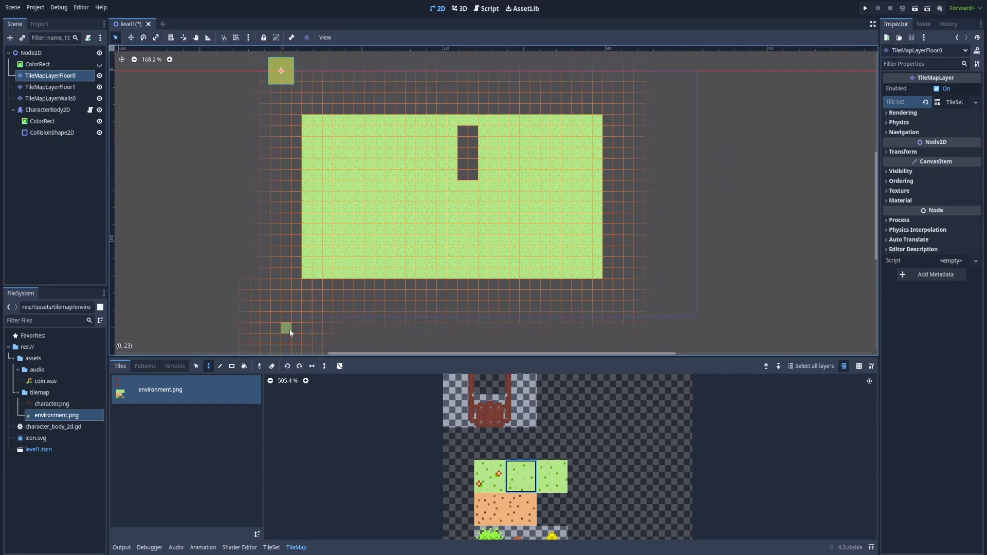
Fill a rectangle about 42 by 25 tiles with the middle grass tile on TileMapLayerFloor0, starting at the character.
{"action": "left_click", "coordinate": [231, 367]}
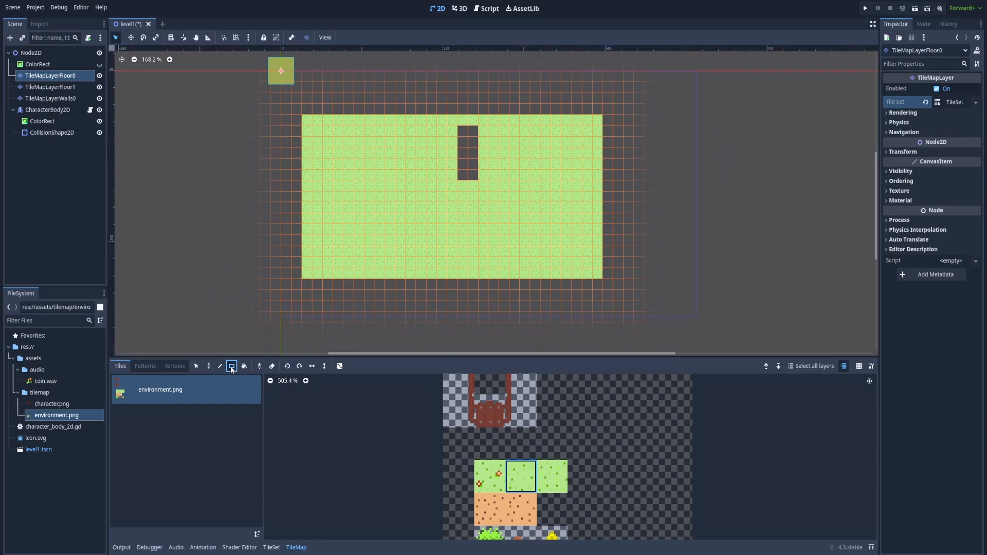
{"action": "mouse_move", "coordinate": [274, 66]}
{"action": "left_mouse_down"}
{"action": "mouse_move", "coordinate": [304, 107]}
{"action": "mouse_move", "coordinate": [712, 303]}
{"action": "mouse_move", "coordinate": [699, 326]}
{"action": "left_mouse_up"}
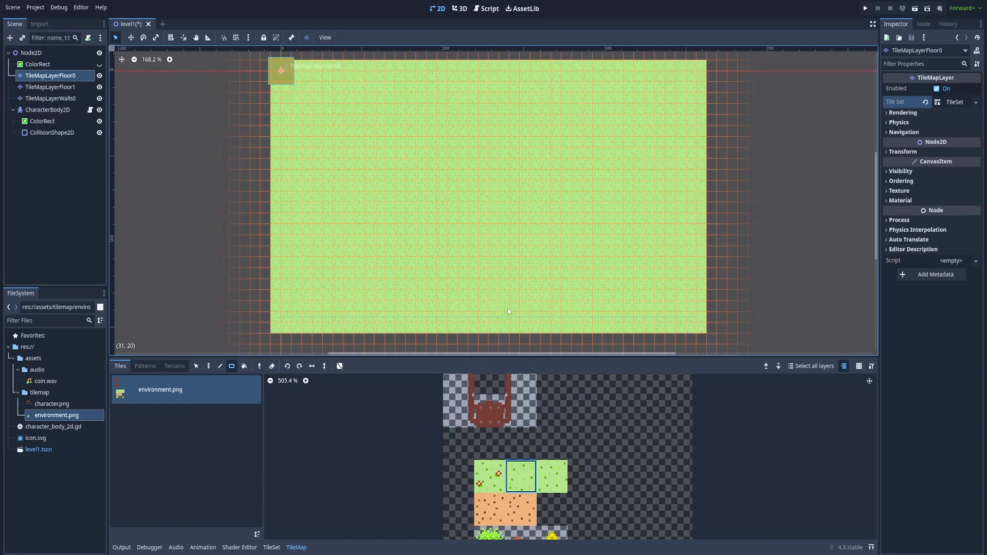
Scatter single tiles of the rightmost grass variant across the grass field on TileMapLayerFloor0.
{"action": "left_click", "coordinate": [209, 366]}
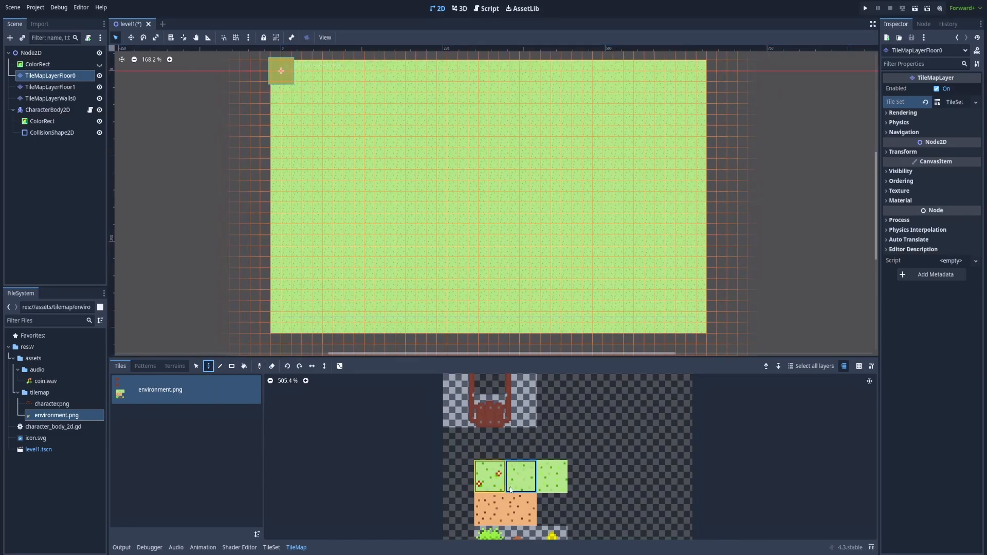
{"action": "left_click", "coordinate": [550, 482]}
{"action": "scroll", "coordinate": [452, 176], "scroll_direction": "up", "scroll_amount": 2}
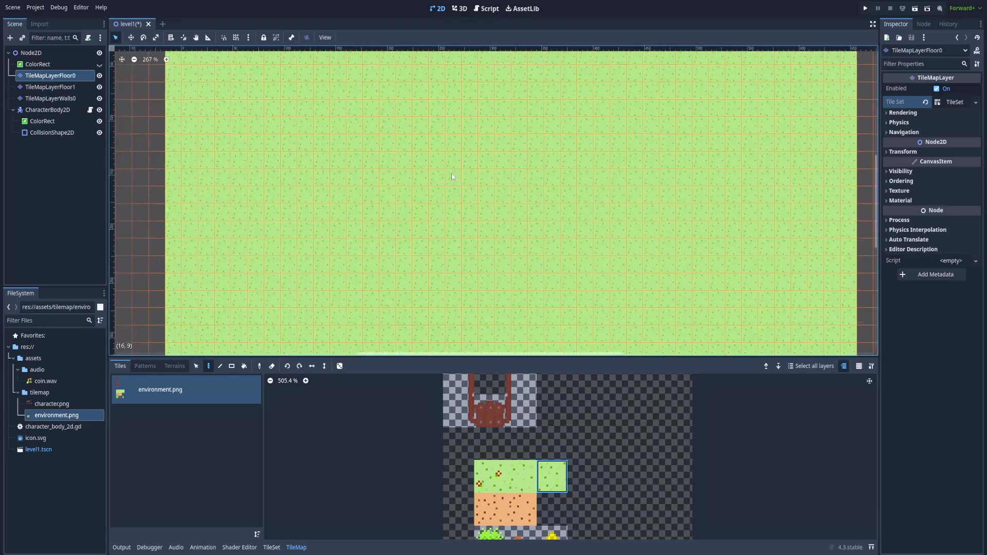
{"action": "scroll", "coordinate": [451, 173], "scroll_direction": "up", "scroll_amount": 3}
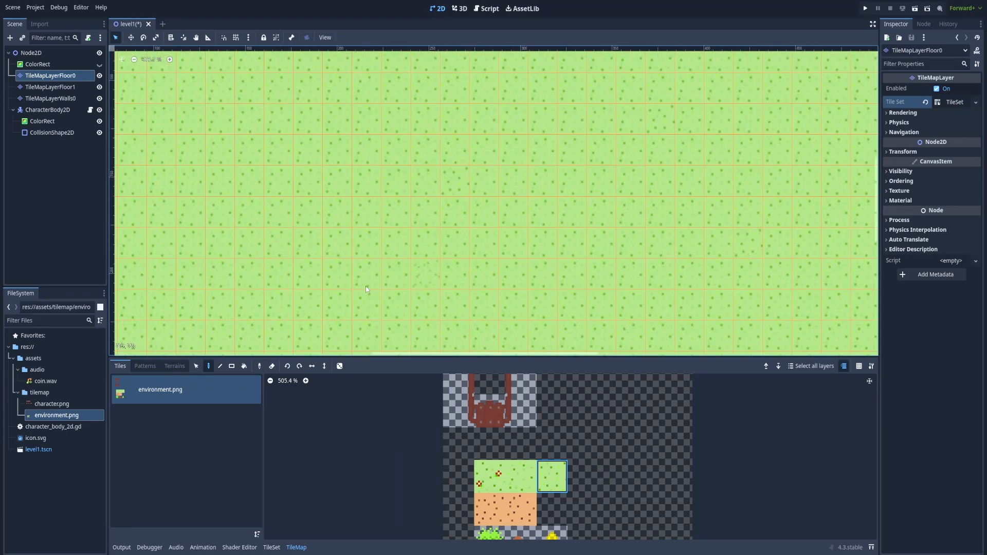
{"action": "scroll", "coordinate": [394, 158], "scroll_direction": "down", "scroll_amount": 1}
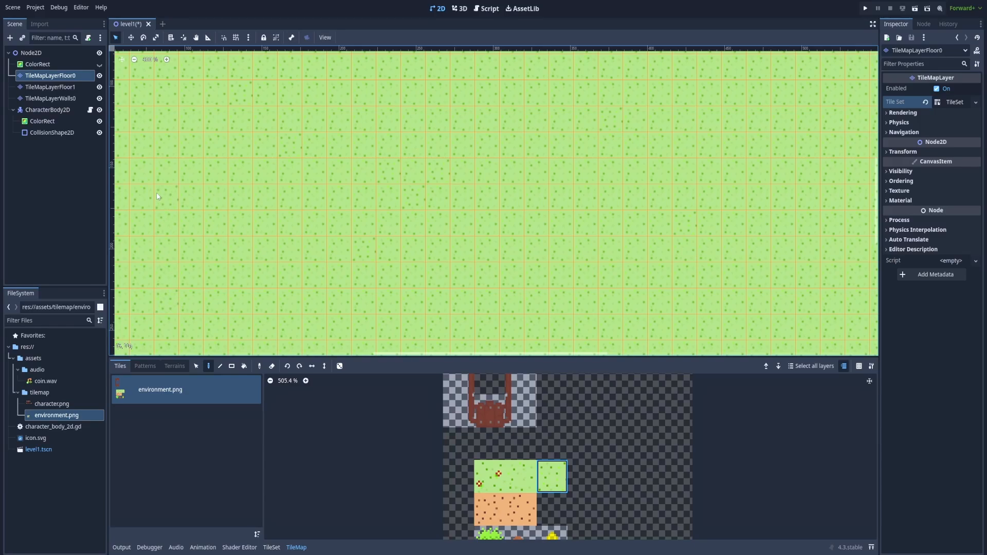
{"action": "scroll", "coordinate": [266, 205], "scroll_direction": "down", "scroll_amount": 2}
{"action": "scroll", "coordinate": [519, 208], "scroll_direction": "down", "scroll_amount": 1}
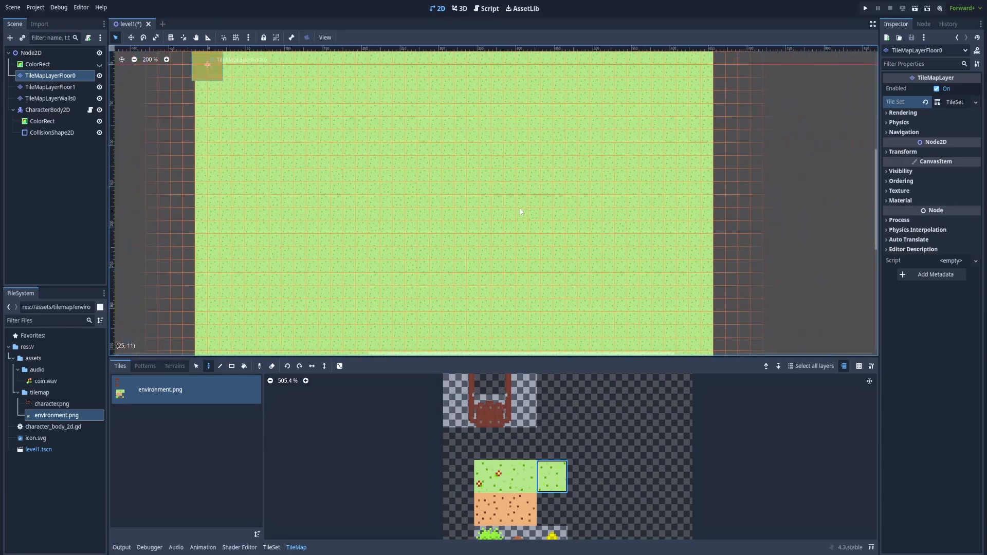
{"action": "scroll", "coordinate": [519, 208], "scroll_direction": "down", "scroll_amount": 1}
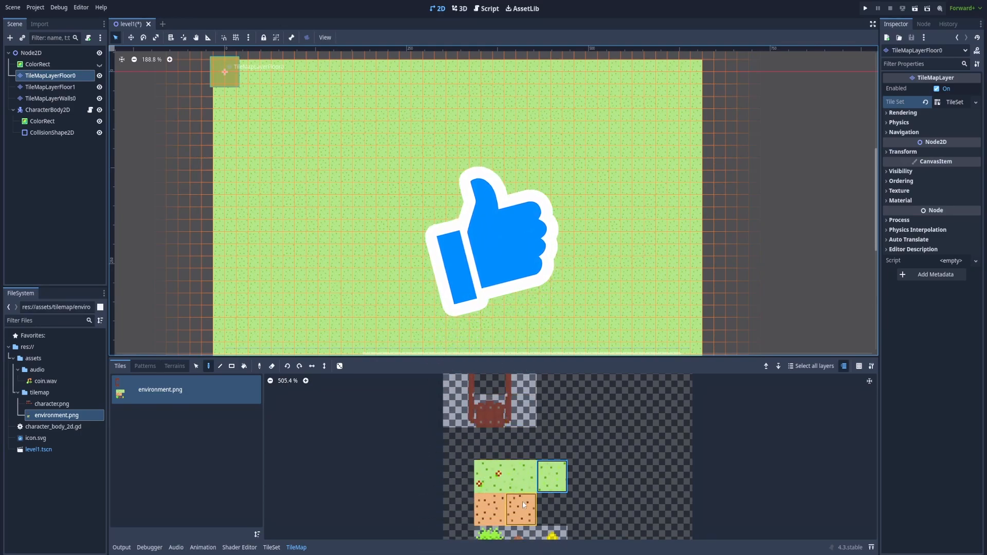
Scatter single flowered grass tiles across the whole grass field on TileMapLayerFloor0.
{"action": "scroll", "coordinate": [557, 458], "scroll_direction": "down", "scroll_amount": 1}
{"action": "left_click", "coordinate": [494, 430]}
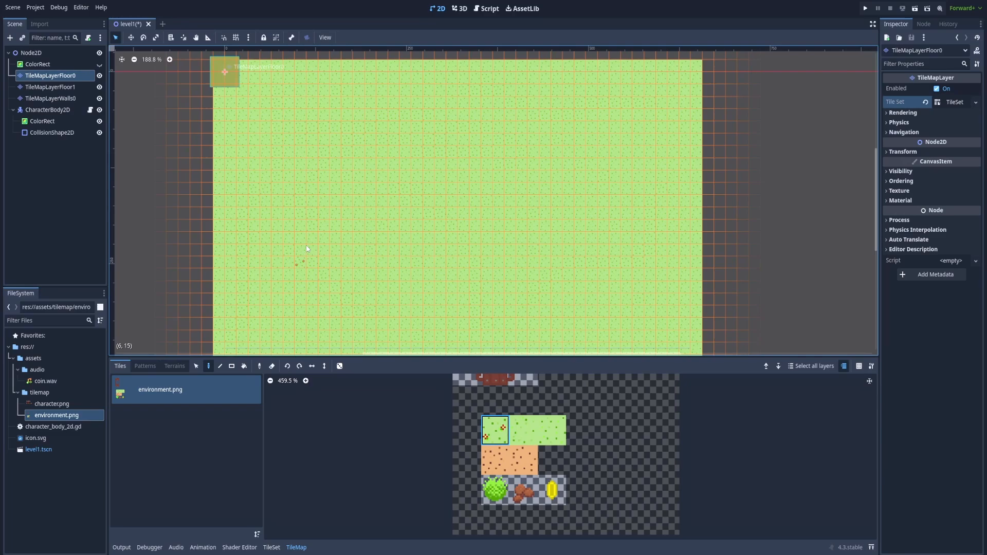
{"action": "left_click", "coordinate": [323, 104]}
{"action": "left_click", "coordinate": [544, 140]}
{"action": "left_click", "coordinate": [579, 128]}
{"action": "left_click", "coordinate": [370, 312]}
{"action": "left_click", "coordinate": [521, 337]}
{"action": "left_click", "coordinate": [567, 202]}
{"action": "left_click", "coordinate": [627, 202]}
{"action": "left_click", "coordinate": [661, 263]}
{"action": "left_click", "coordinate": [614, 312]}
Fill a stepped dirt path two tiles wide through the field with the first dirt tile, plus a one-tile-high branch toward the east edge.
{"action": "left_click", "coordinate": [495, 459]}
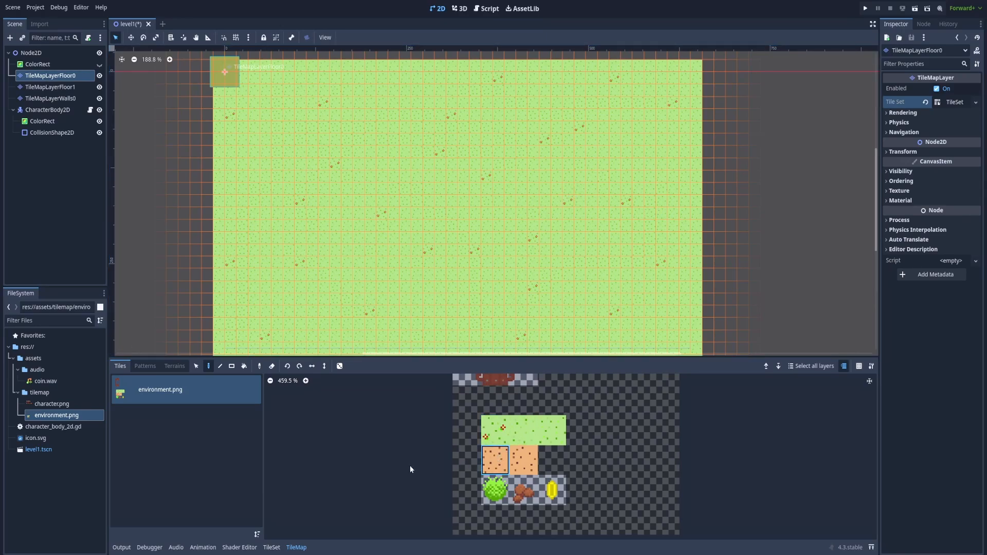
{"action": "key", "text": "r"}
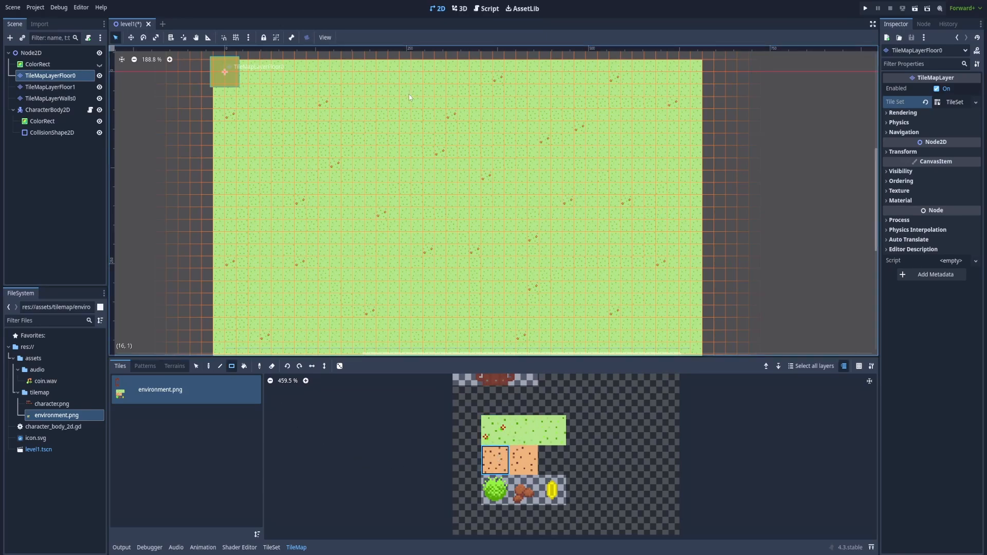
{"action": "left_click_drag", "start_coordinate": [403, 103], "coordinate": [415, 211]}
{"action": "mouse_move", "coordinate": [406, 203]}
{"action": "left_mouse_down"}
{"action": "mouse_move", "coordinate": [535, 211]}
{"action": "mouse_move", "coordinate": [553, 356]}
{"action": "left_mouse_up"}
{"action": "middle_click_drag", "start_coordinate": [554, 298], "coordinate": [558, 257]}
{"action": "left_click_drag", "start_coordinate": [560, 198], "coordinate": [688, 198]}
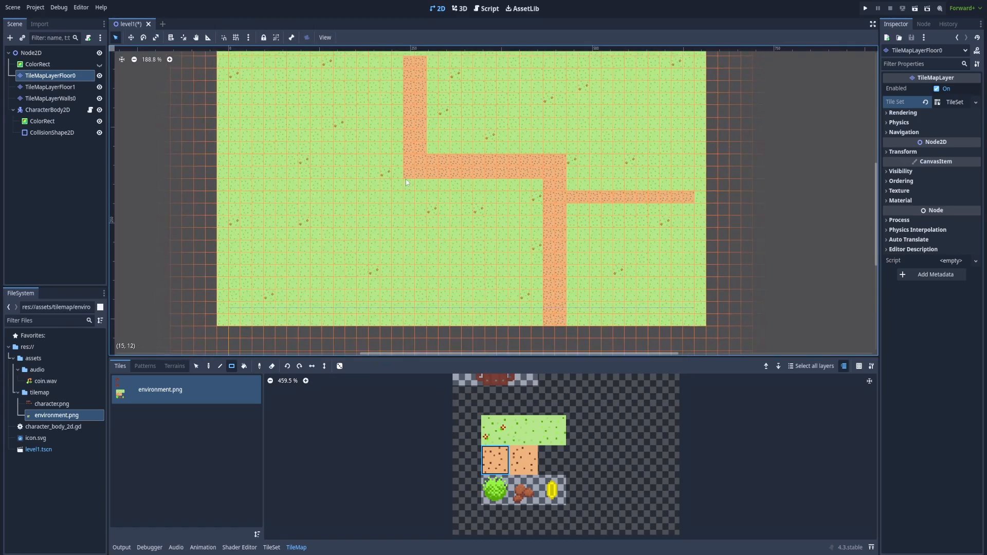
{"action": "left_click_drag", "start_coordinate": [405, 175], "coordinate": [269, 173]}
{"action": "mouse_move", "coordinate": [339, 221]}
{"action": "middle_mouse_down"}
{"action": "mouse_move", "coordinate": [330, 251]}
{"action": "mouse_move", "coordinate": [328, 243]}
{"action": "middle_mouse_up"}
{"action": "key", "text": "ctrl+z"}
Extend the dirt path with a two-tile-high stretch to the west edge and a two-tile-wide stub above the middle, and select the second dirt tile.
{"action": "mouse_move", "coordinate": [398, 197]}
{"action": "left_mouse_down"}
{"action": "mouse_move", "coordinate": [409, 231]}
{"action": "mouse_move", "coordinate": [208, 229]}
{"action": "left_mouse_up"}
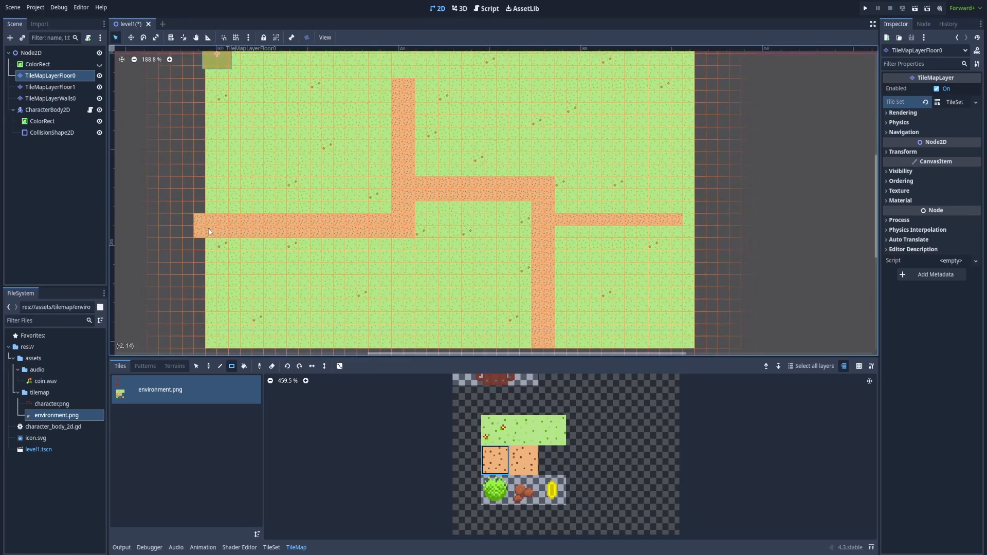
{"action": "left_click_drag", "start_coordinate": [503, 170], "coordinate": [512, 192]}
{"action": "left_click", "coordinate": [523, 460]}
{"action": "left_click", "coordinate": [209, 366]}
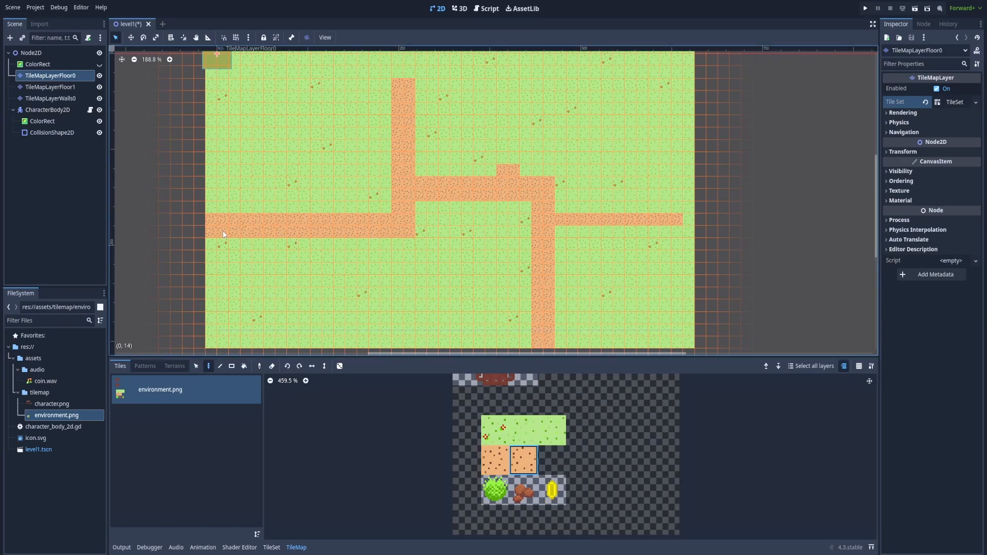
{"action": "left_click", "coordinate": [56, 179]}
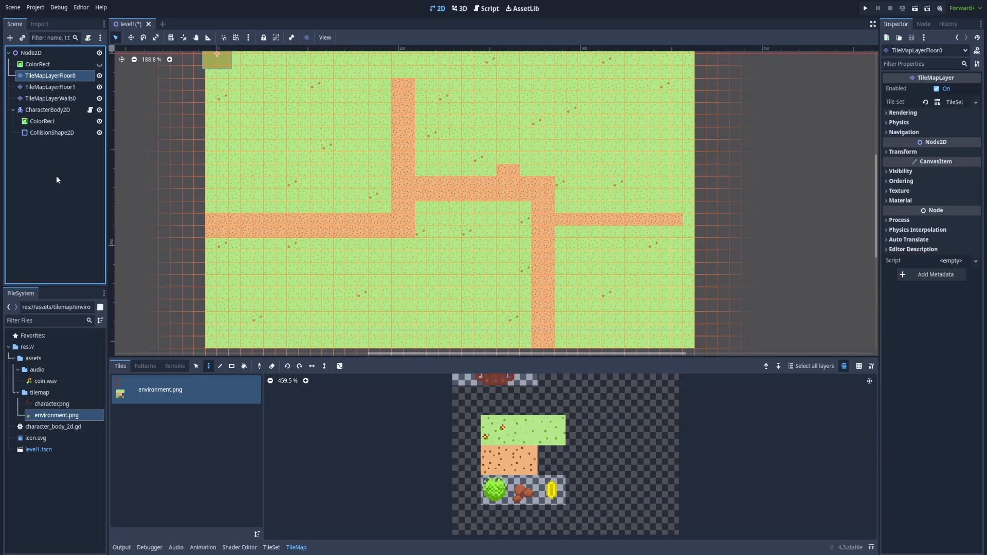
Assign a new TileSet to TileMapLayerFloor1 and add environment.png as an atlas with tiles created automatically.
{"action": "left_click", "coordinate": [69, 87]}
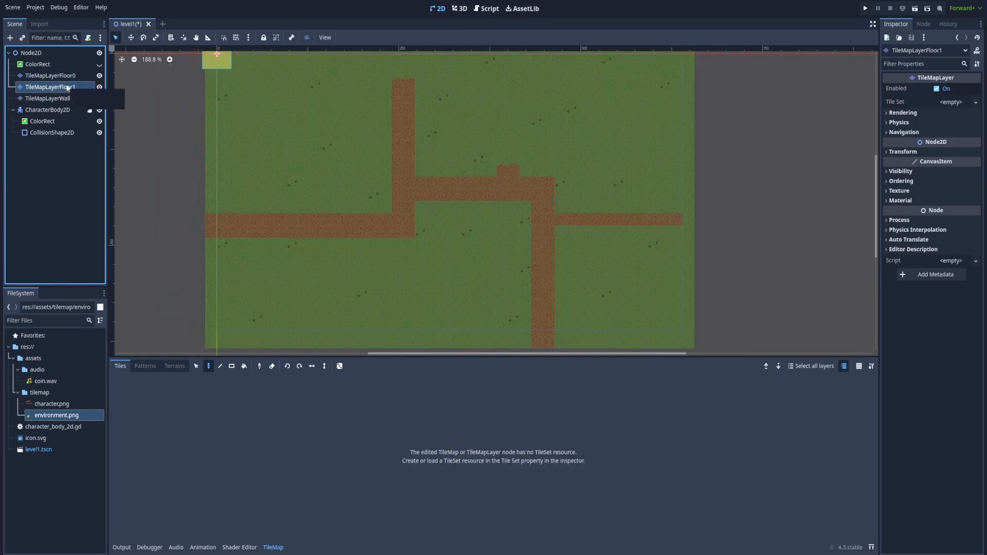
{"action": "left_click", "coordinate": [951, 102]}
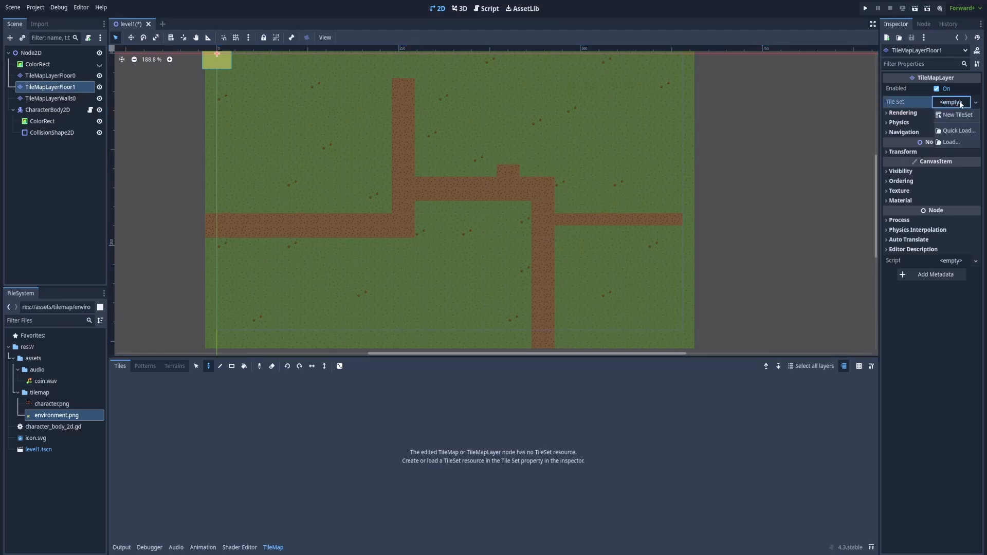
{"action": "left_click", "coordinate": [955, 116]}
{"action": "left_click_drag", "start_coordinate": [56, 415], "coordinate": [227, 429]}
{"action": "left_click", "coordinate": [451, 292]}
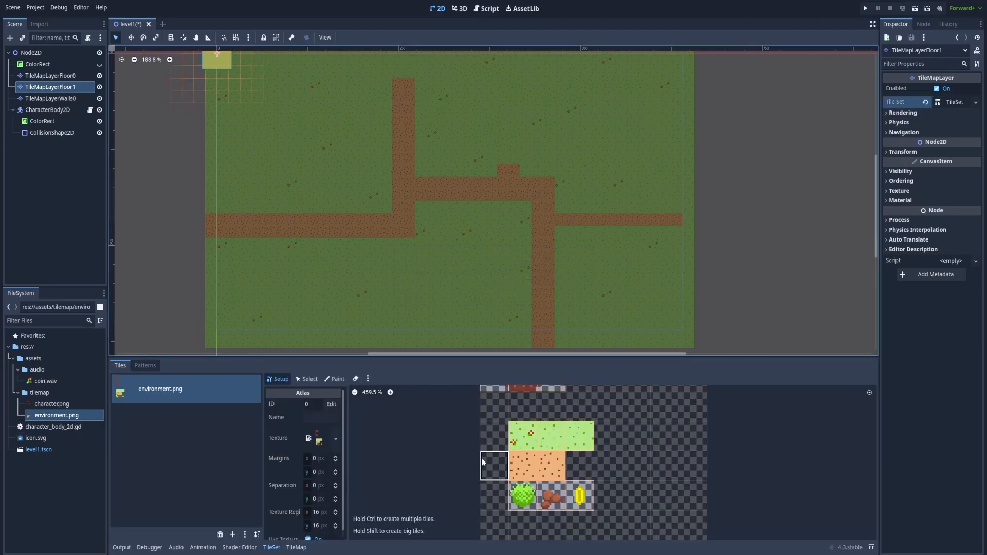
Place nine single bush tiles scattered over the grass on TileMapLayerFloor1.
{"action": "left_click", "coordinate": [297, 548]}
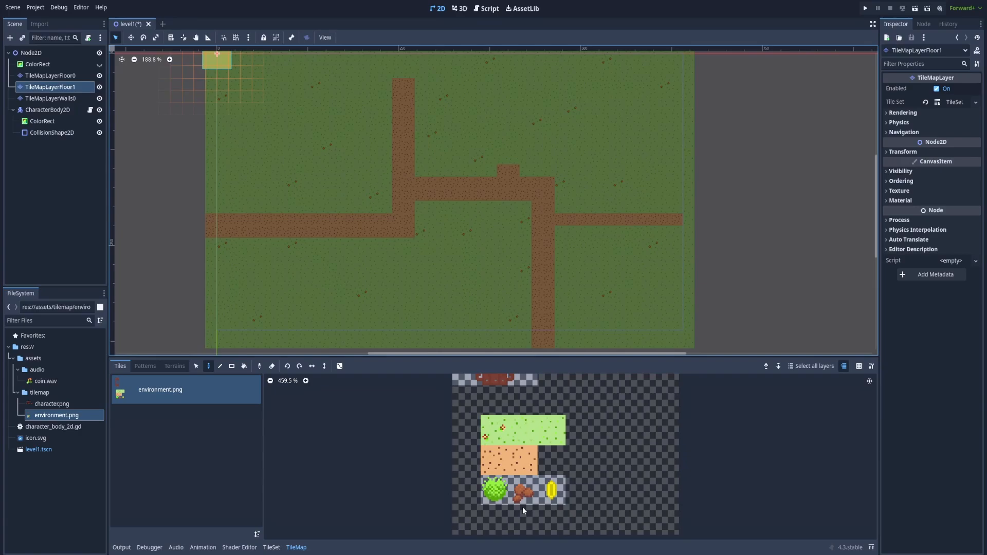
{"action": "left_click", "coordinate": [494, 491]}
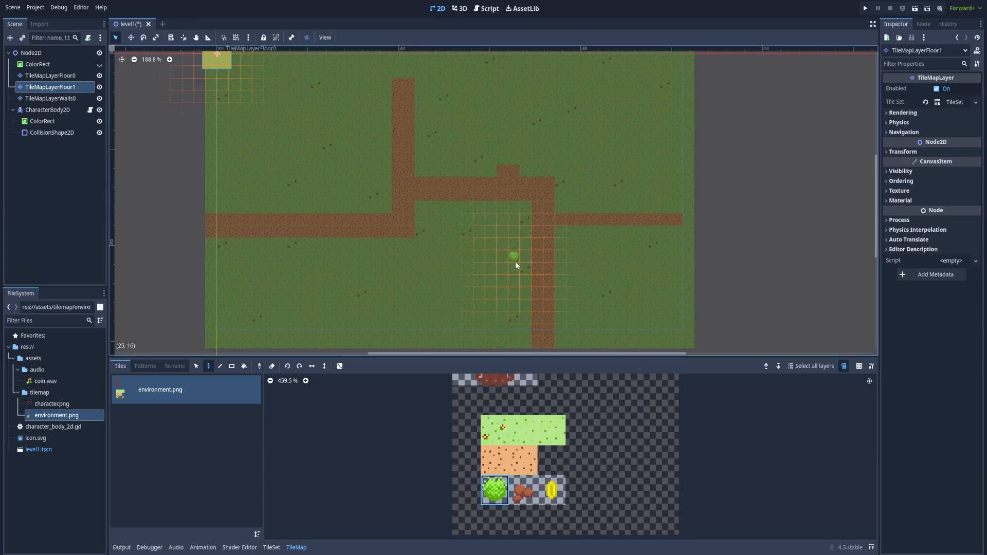
{"action": "left_click", "coordinate": [515, 261]}
{"action": "left_click", "coordinate": [585, 248]}
{"action": "left_click", "coordinate": [560, 130]}
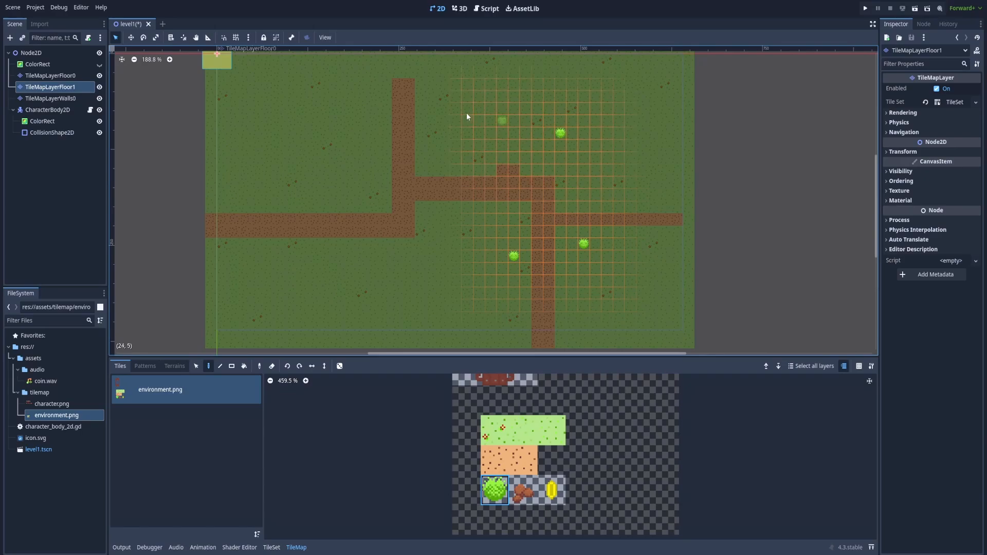
{"action": "left_click", "coordinate": [445, 106]}
{"action": "left_click", "coordinate": [316, 118]}
{"action": "left_click", "coordinate": [305, 192]}
{"action": "left_click", "coordinate": [237, 279]}
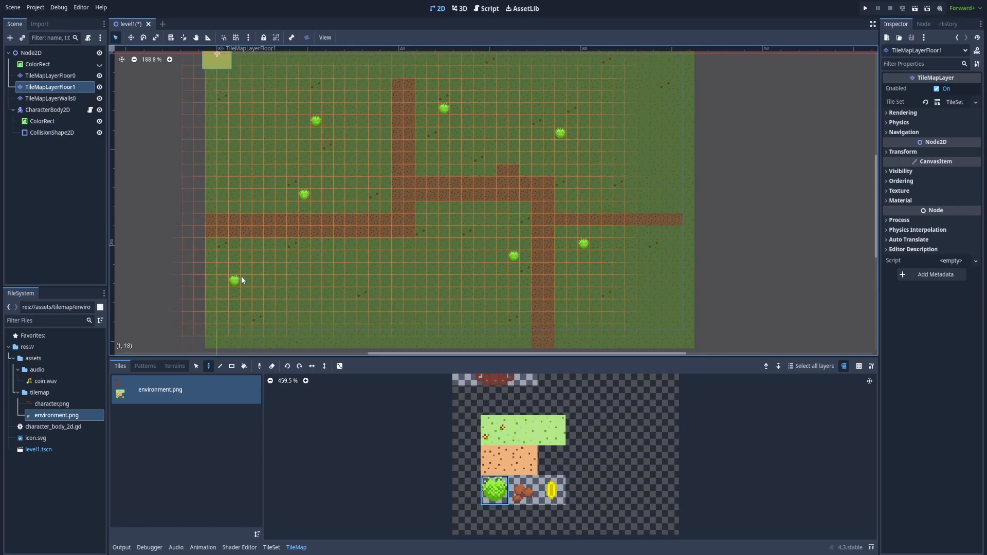
{"action": "left_click", "coordinate": [386, 316]}
{"action": "left_click", "coordinate": [247, 144]}
Place ten single brown rock tiles scattered over the grass on TileMapLayerFloor1.
{"action": "left_click", "coordinate": [523, 490]}
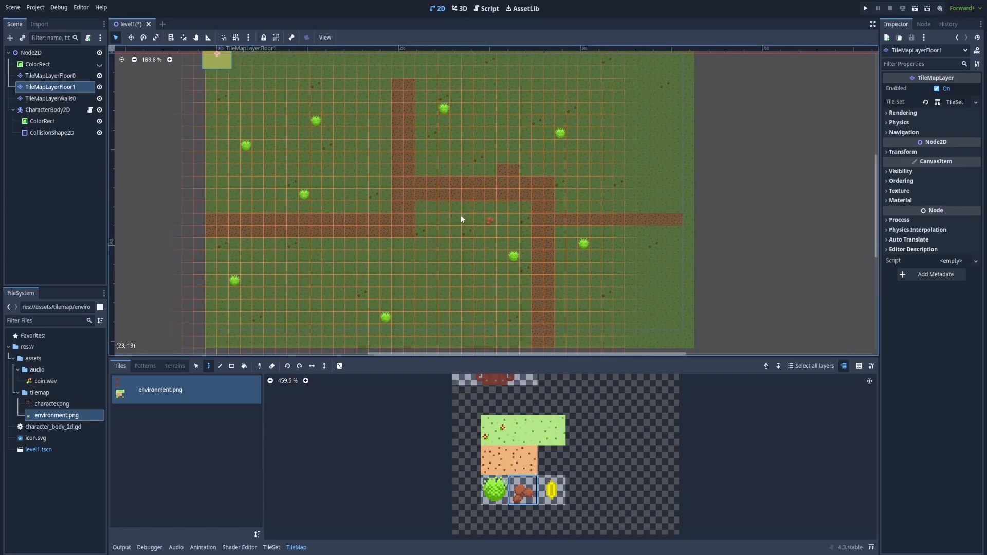
{"action": "left_click", "coordinate": [373, 157]}
{"action": "left_click", "coordinate": [281, 136]}
{"action": "left_click", "coordinate": [362, 86]}
{"action": "left_click", "coordinate": [514, 122]}
{"action": "left_click", "coordinate": [339, 281]}
{"action": "left_click", "coordinate": [292, 306]}
{"action": "left_click", "coordinate": [501, 305]}
{"action": "left_click", "coordinate": [594, 268]}
{"action": "left_click", "coordinate": [607, 121]}
{"action": "left_click", "coordinate": [502, 85]}
Assign a new TileSet to TileMapLayerWalls0 and add environment.png as an atlas with tiles created automatically.
{"action": "left_click", "coordinate": [38, 98]}
{"action": "left_click", "coordinate": [951, 102]}
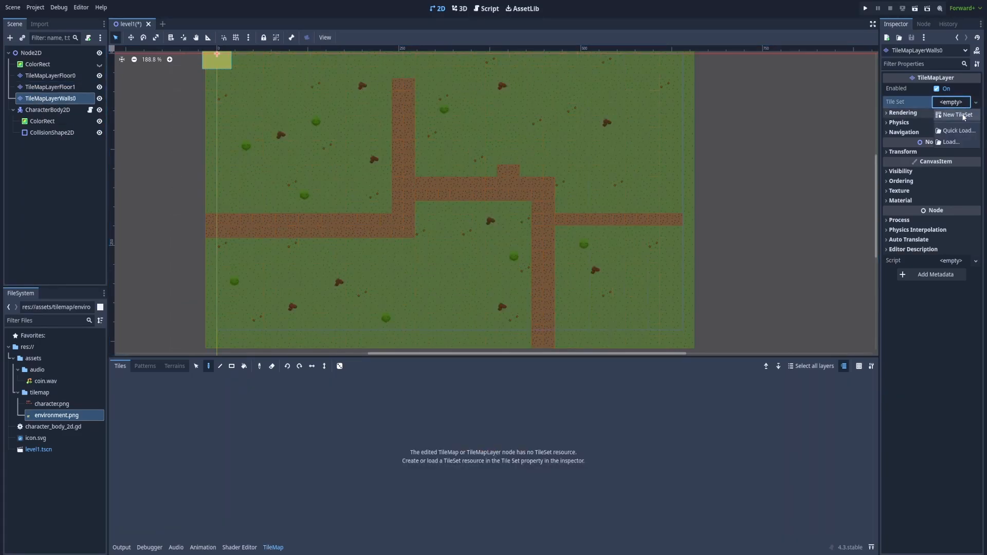
{"action": "left_click", "coordinate": [957, 115]}
{"action": "left_click", "coordinate": [271, 546]}
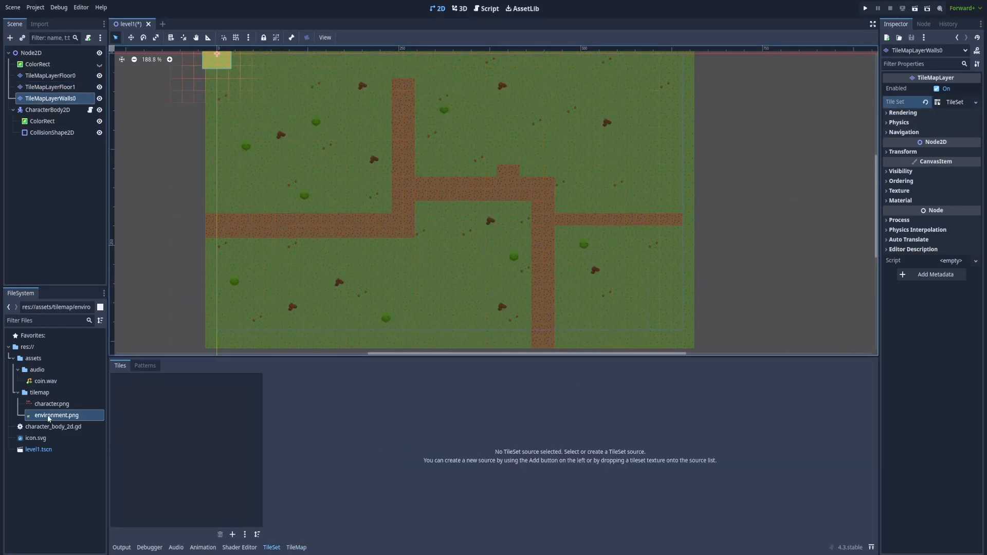
{"action": "left_click_drag", "start_coordinate": [51, 417], "coordinate": [203, 437]}
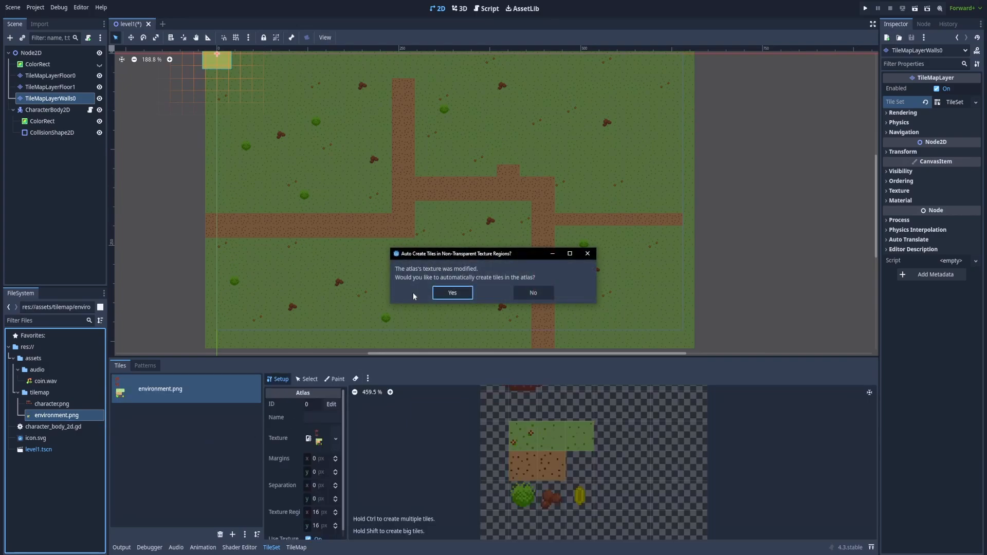
{"action": "left_click", "coordinate": [445, 294]}
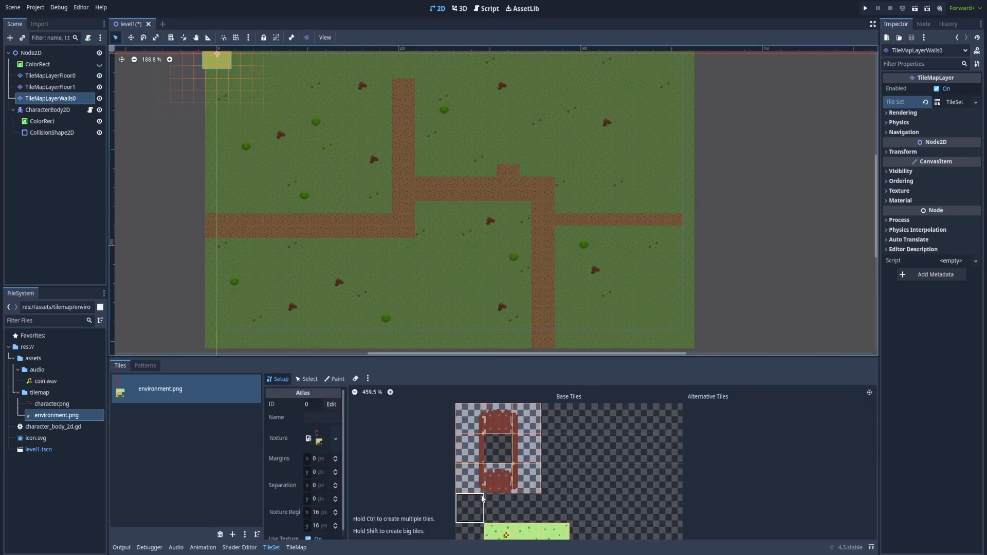
Choose the bottom-middle wall tile for painting on TileMapLayerWalls0 near the dirt stub.
{"action": "scroll", "coordinate": [502, 157], "scroll_direction": "up", "scroll_amount": 2}
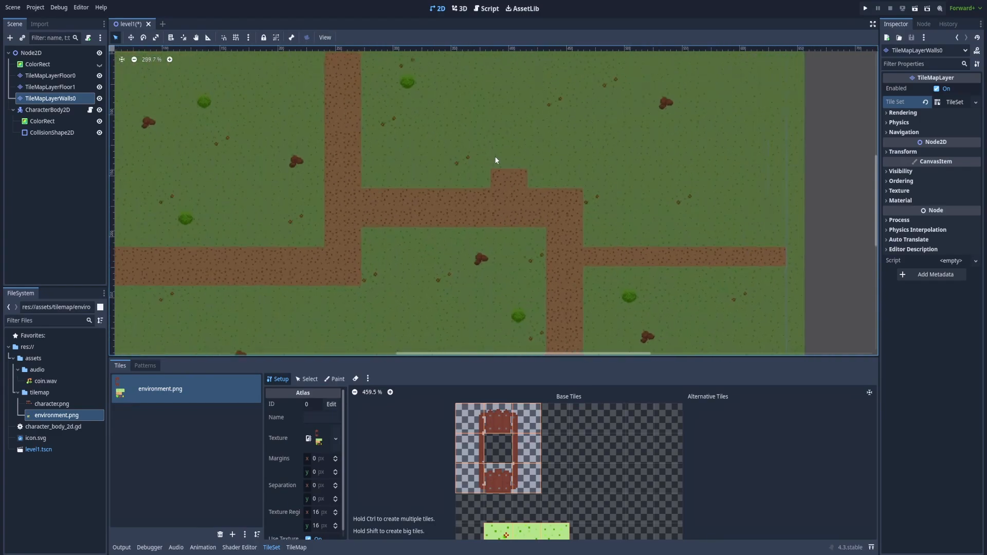
{"action": "scroll", "coordinate": [496, 160], "scroll_direction": "up", "scroll_amount": 1}
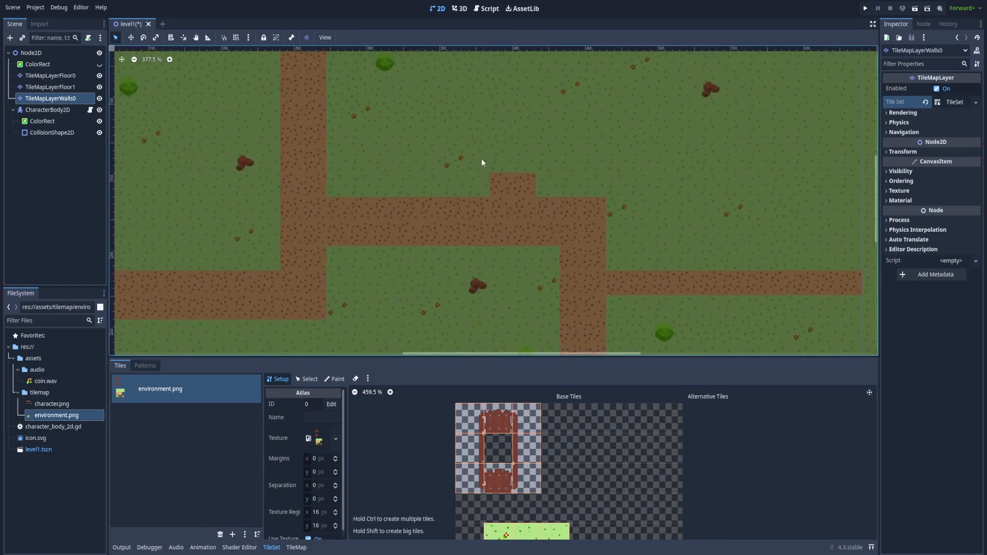
{"action": "left_click", "coordinate": [50, 98]}
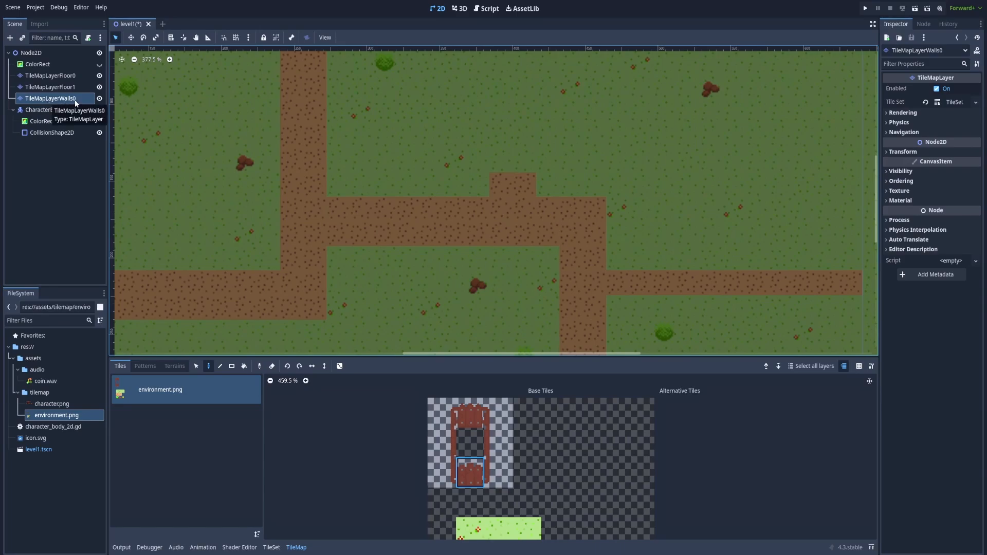
{"action": "left_click", "coordinate": [50, 76]}
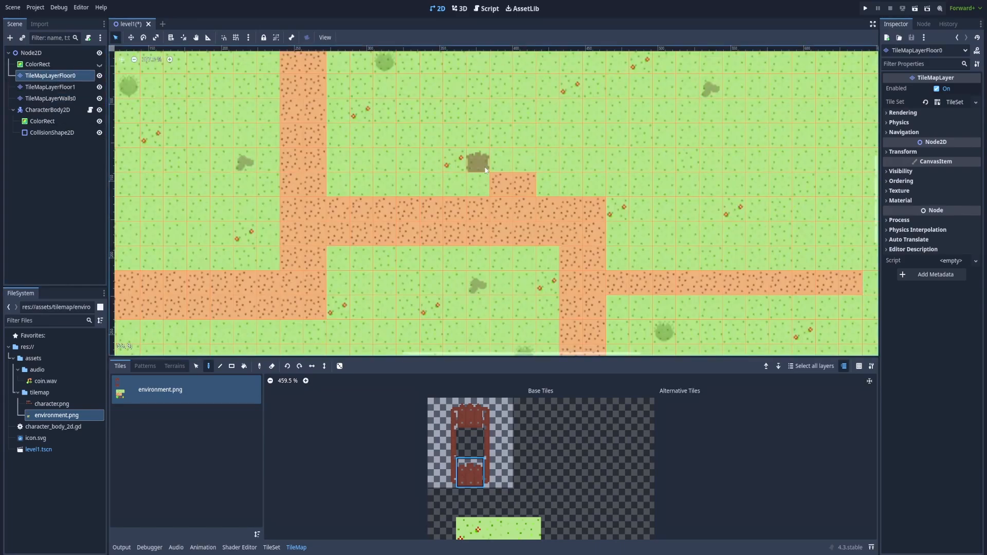
{"action": "left_click", "coordinate": [484, 170]}
{"action": "key", "text": "ctrl+z"}
Paint a three-tile bottom wall just west of the dirt stub and the enclosure's left side five tiles high on TileMapLayerWalls0.
{"action": "left_click", "coordinate": [57, 99]}
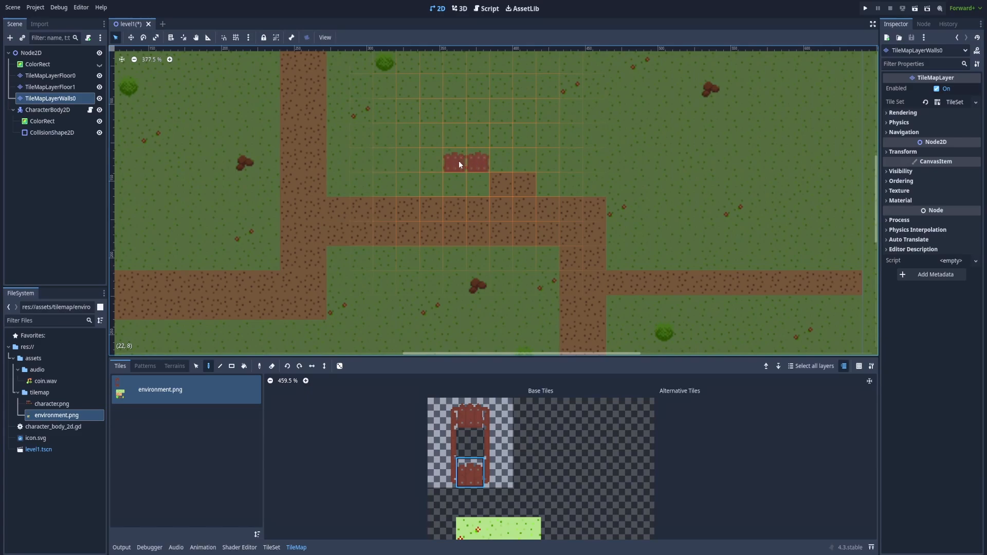
{"action": "left_click", "coordinate": [441, 442]}
{"action": "left_click_drag", "start_coordinate": [416, 152], "coordinate": [411, 76]}
{"action": "middle_click_drag", "start_coordinate": [411, 76], "coordinate": [346, 174]}
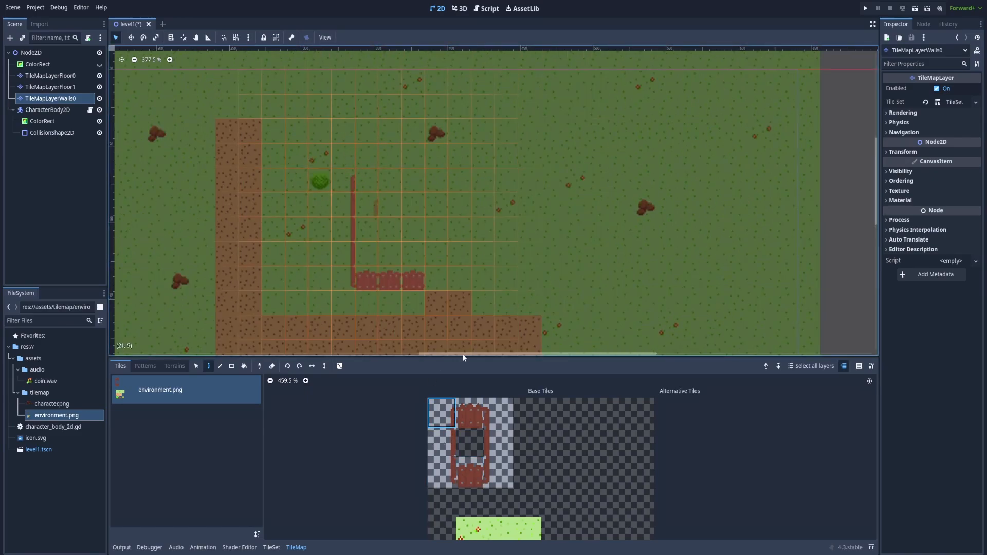
Paint the enclosure's top wall eight tiles wide, its top-right corner and the right side running down.
{"action": "left_click", "coordinate": [469, 418]}
{"action": "mouse_move", "coordinate": [366, 182]}
{"action": "left_mouse_down"}
{"action": "mouse_move", "coordinate": [535, 186]}
{"action": "mouse_move", "coordinate": [548, 247]}
{"action": "left_mouse_up"}
{"action": "left_click", "coordinate": [498, 416]}
{"action": "left_click", "coordinate": [556, 188]}
{"action": "left_click", "coordinate": [498, 443]}
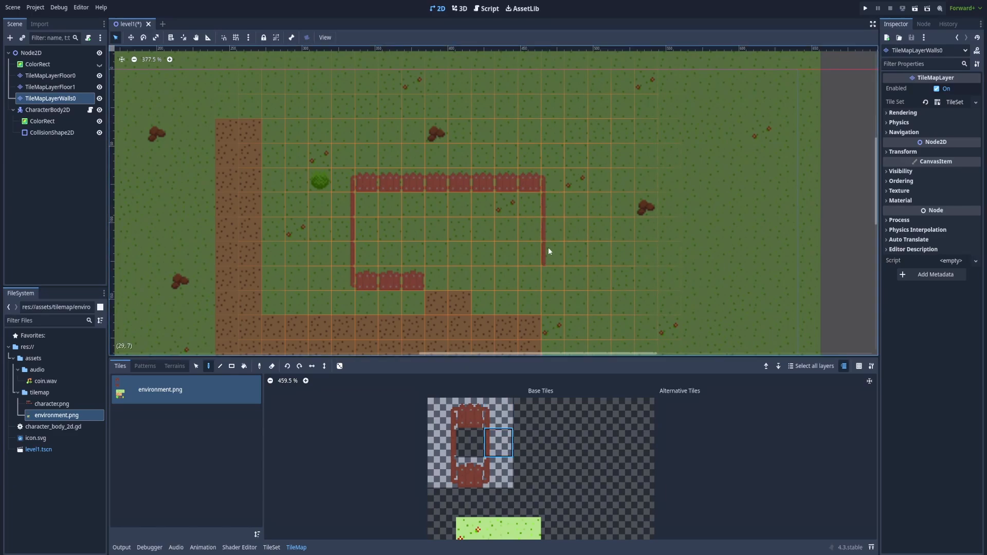
Paint the bottom-right corner and three bottom wall tiles, leaving a two-tile entrance above the dirt stub, and save the scene.
{"action": "left_click", "coordinate": [497, 473]}
{"action": "left_click", "coordinate": [550, 279]}
{"action": "left_click", "coordinate": [471, 473]}
{"action": "left_click_drag", "start_coordinate": [531, 282], "coordinate": [484, 281]}
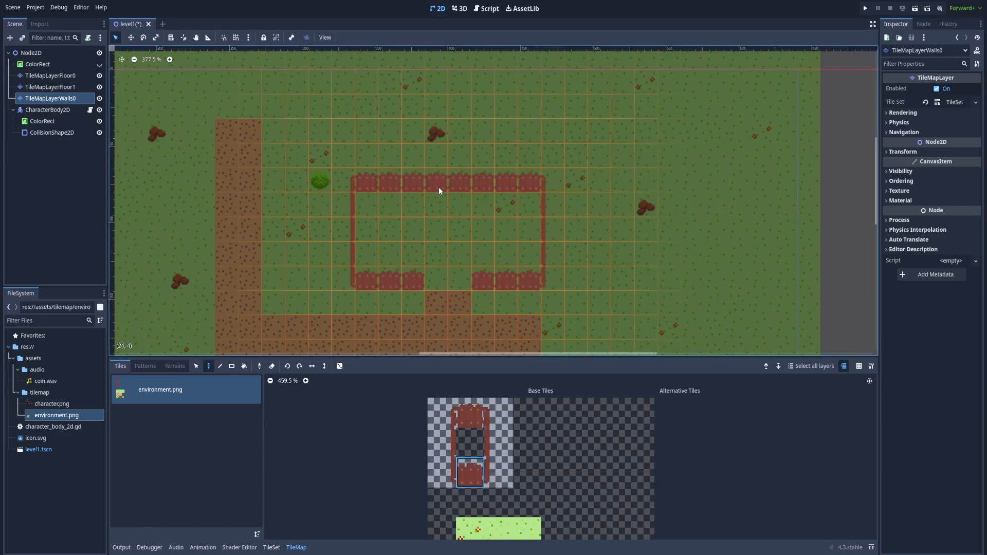
{"action": "key", "text": "ctrl+s"}
Scale CharacterBody2D to 0.3 on both axes and save the scene.
{"action": "scroll", "coordinate": [434, 272], "scroll_direction": "down", "scroll_amount": 4}
{"action": "middle_click_drag", "start_coordinate": [411, 272], "coordinate": [418, 233]}
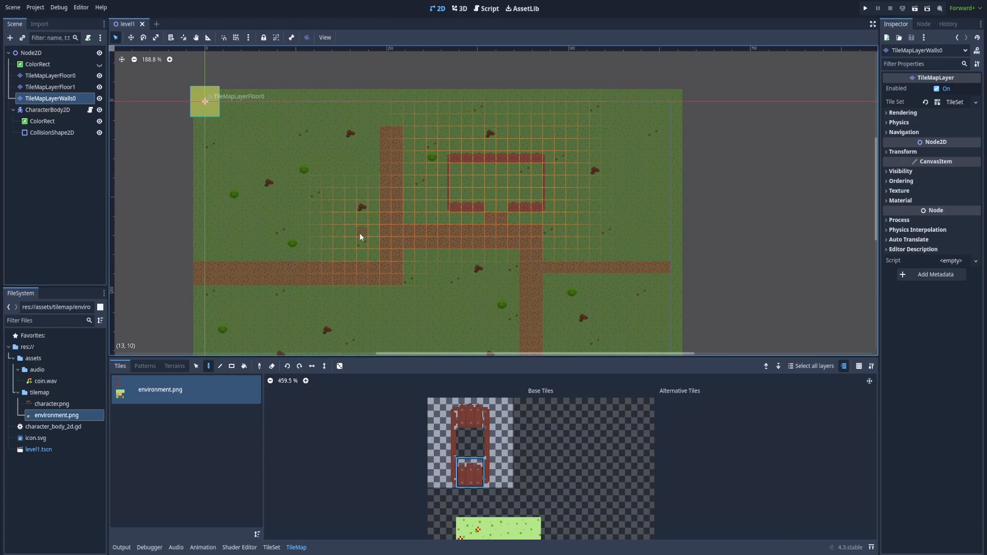
{"action": "left_click", "coordinate": [46, 110]}
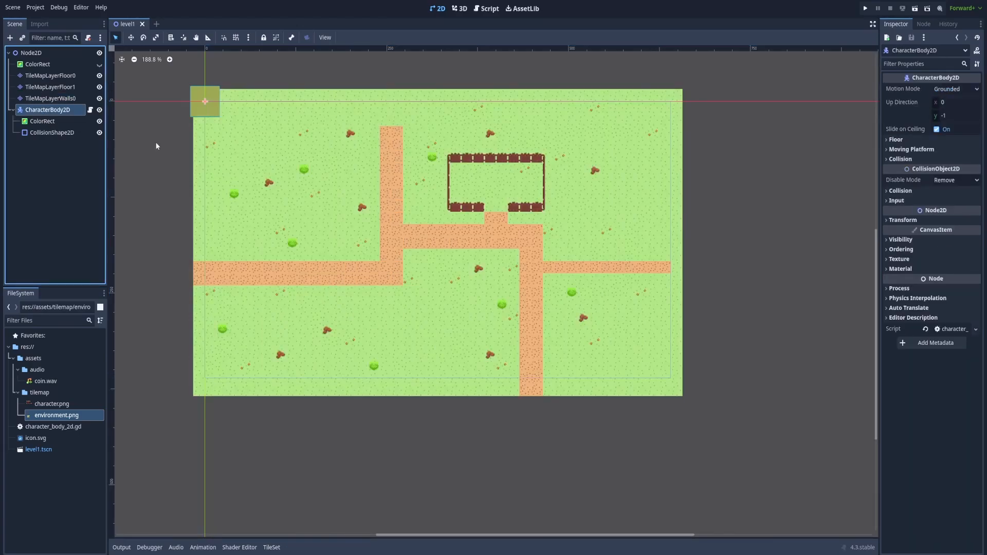
{"action": "left_click", "coordinate": [906, 221]}
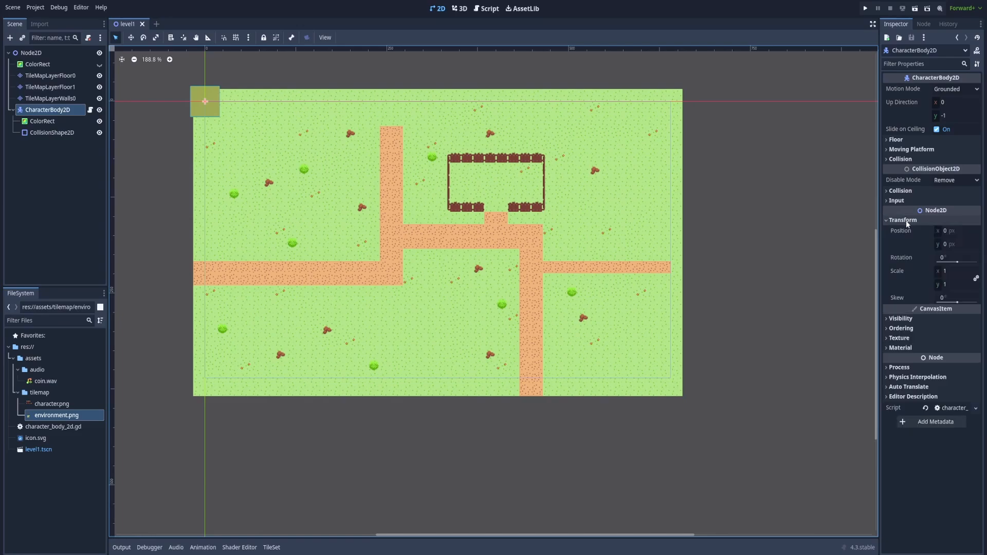
{"action": "left_click", "coordinate": [948, 271]}
{"action": "type", "text": "0.3"}
{"action": "key", "text": "Return"}
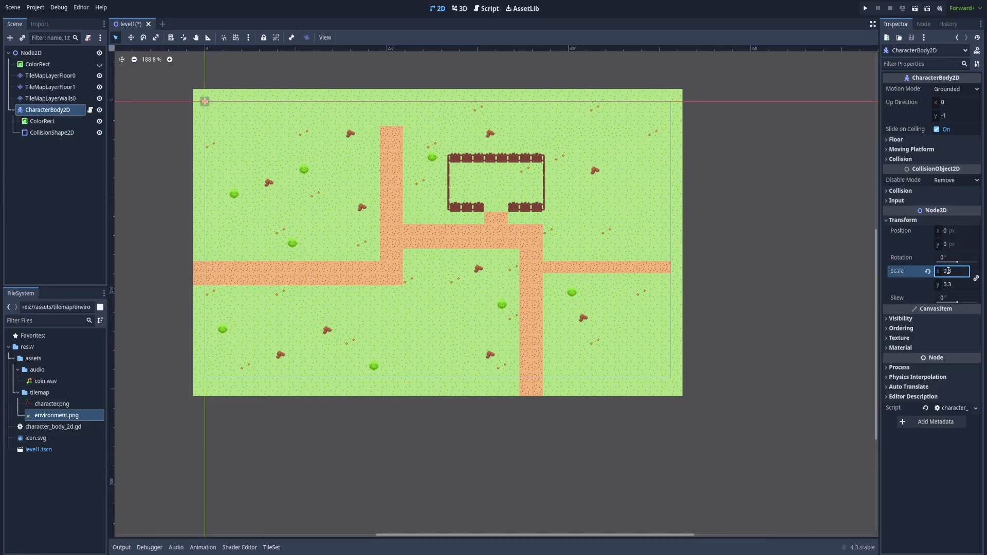
{"action": "key", "text": "ctrl+s"}
Run the project, move the character around the level and across the walls, and close the game.
{"action": "left_click", "coordinate": [867, 10]}
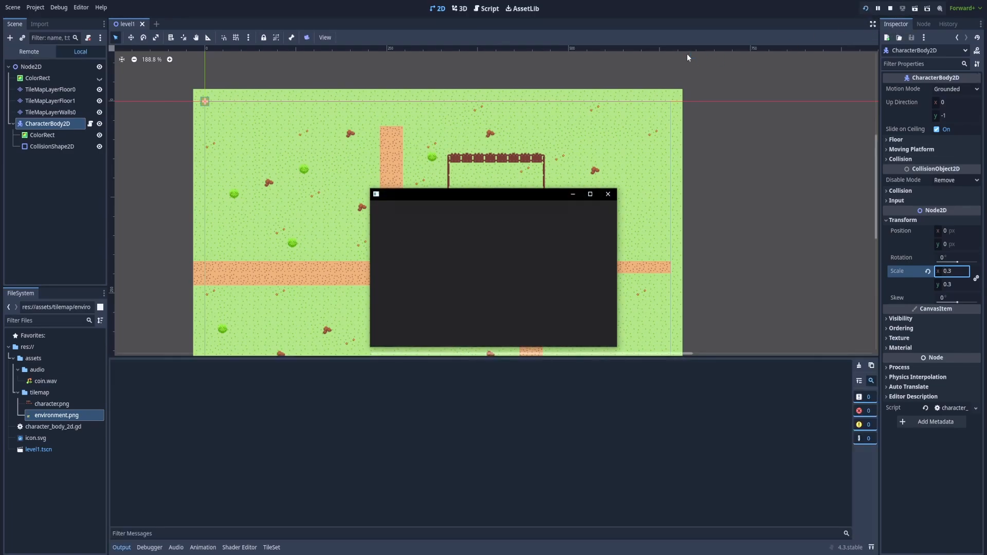
{"action": "key", "text": "Right"}
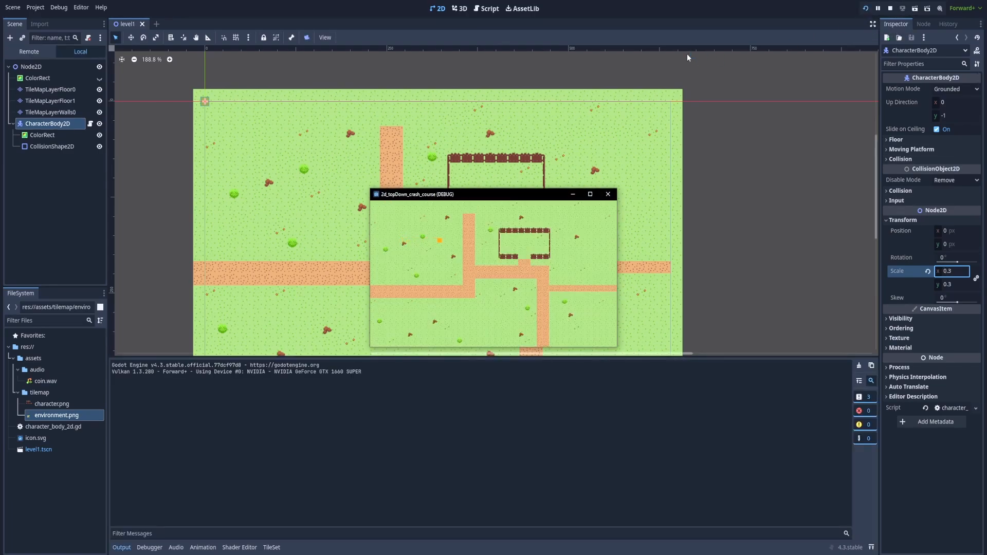
{"action": "key", "text": "Down"}
{"action": "key", "text": "Right"}
{"action": "key", "text": "Up"}
{"action": "key", "text": "Left"}
{"action": "key", "text": "Down"}
{"action": "key", "text": "Up"}
{"action": "left_click", "coordinate": [612, 199]}
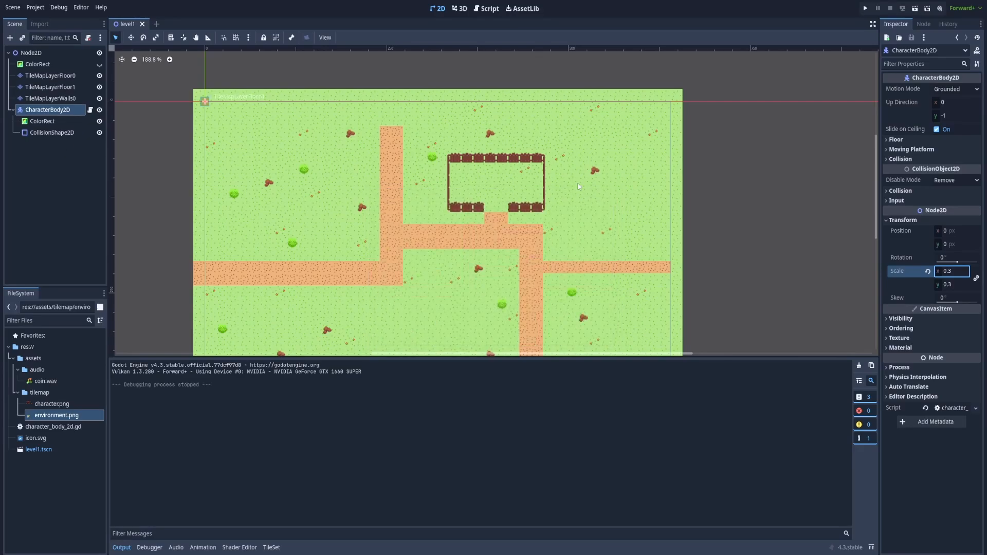
Add a physics layer to the TileSet of TileMapLayerWalls0.
{"action": "left_click", "coordinate": [44, 100]}
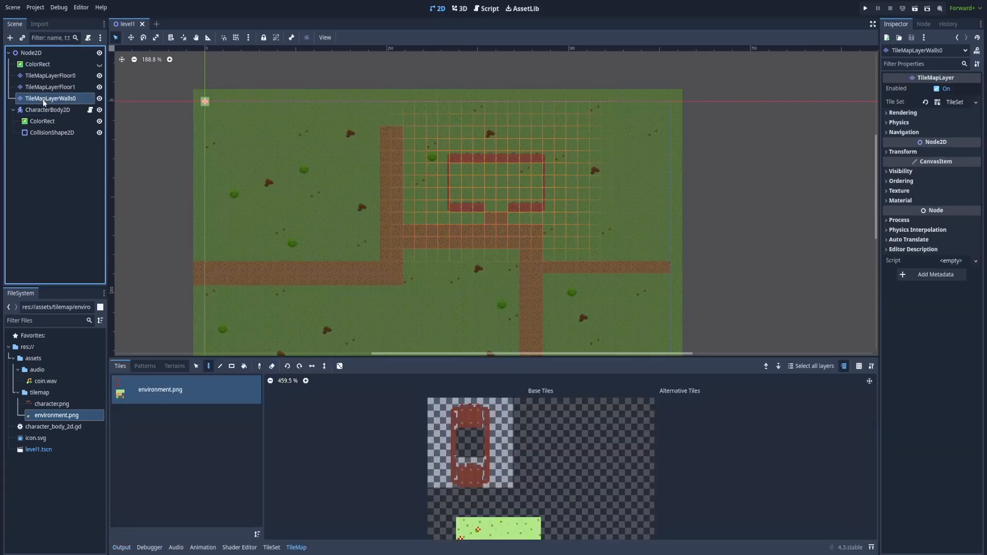
{"action": "left_click", "coordinate": [946, 104]}
{"action": "left_click", "coordinate": [922, 186]}
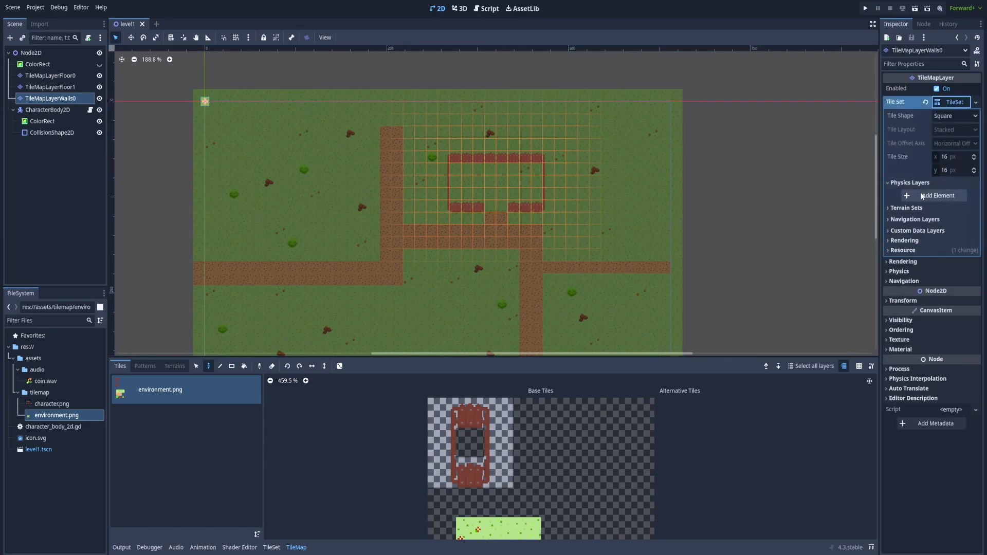
{"action": "left_click", "coordinate": [922, 196]}
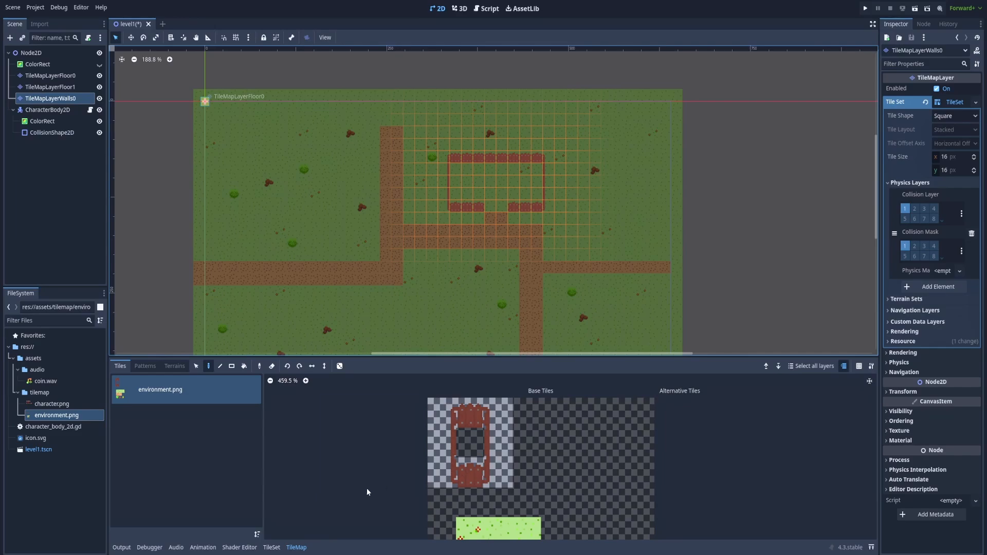
Paint the default full-tile Physics Layer 0 collision polygon onto all eight wall tiles of the environment.png atlas.
{"action": "left_click", "coordinate": [271, 547]}
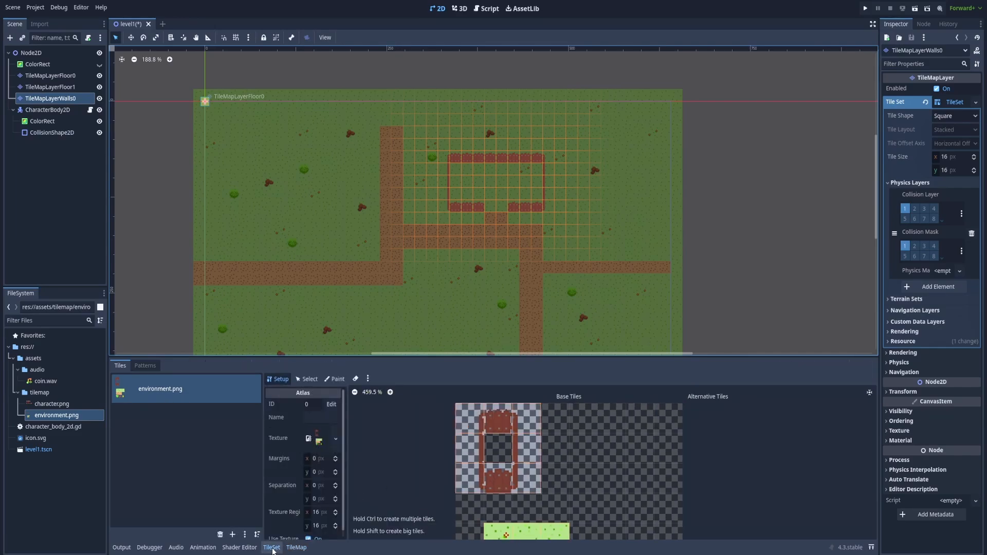
{"action": "left_click", "coordinate": [335, 379]}
{"action": "left_click", "coordinate": [310, 406]}
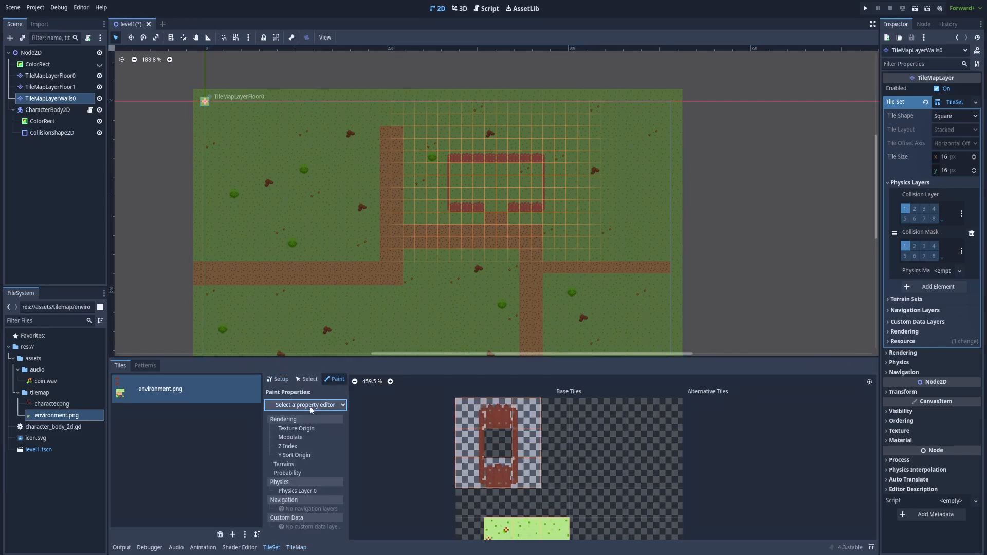
{"action": "left_click", "coordinate": [292, 492]}
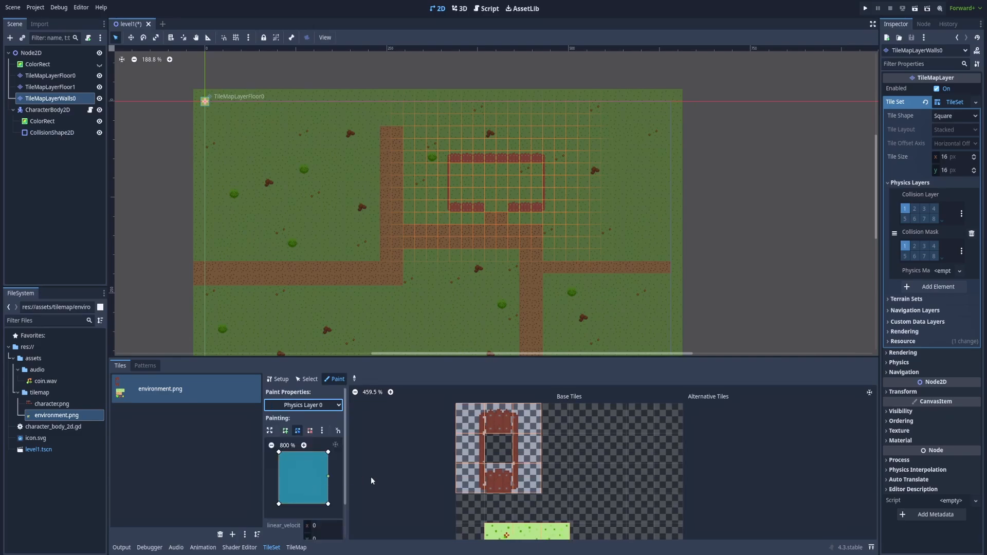
{"action": "left_click", "coordinate": [477, 426]}
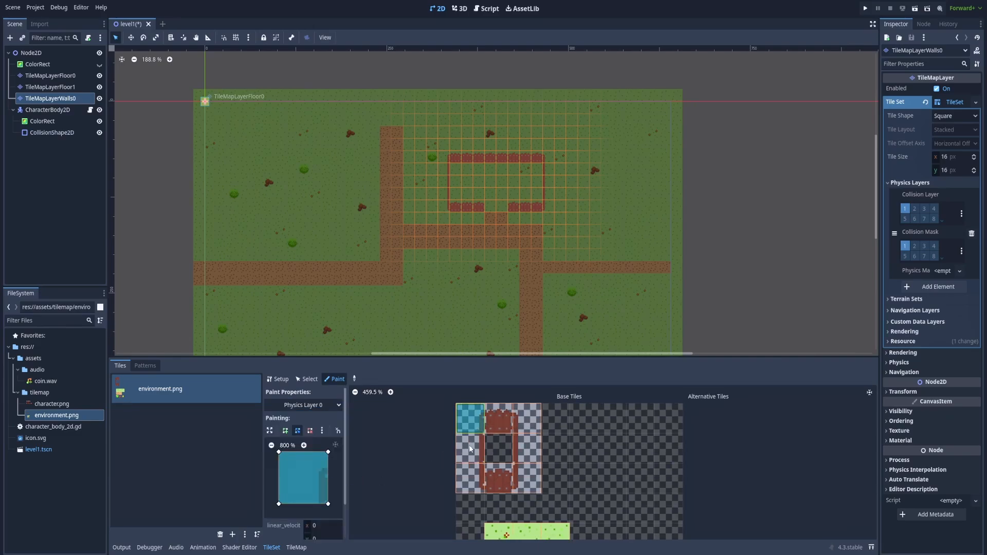
{"action": "mouse_move", "coordinate": [470, 449]}
{"action": "left_mouse_down"}
{"action": "mouse_move", "coordinate": [469, 478]}
{"action": "mouse_move", "coordinate": [498, 478]}
{"action": "mouse_move", "coordinate": [527, 419]}
{"action": "left_mouse_up"}
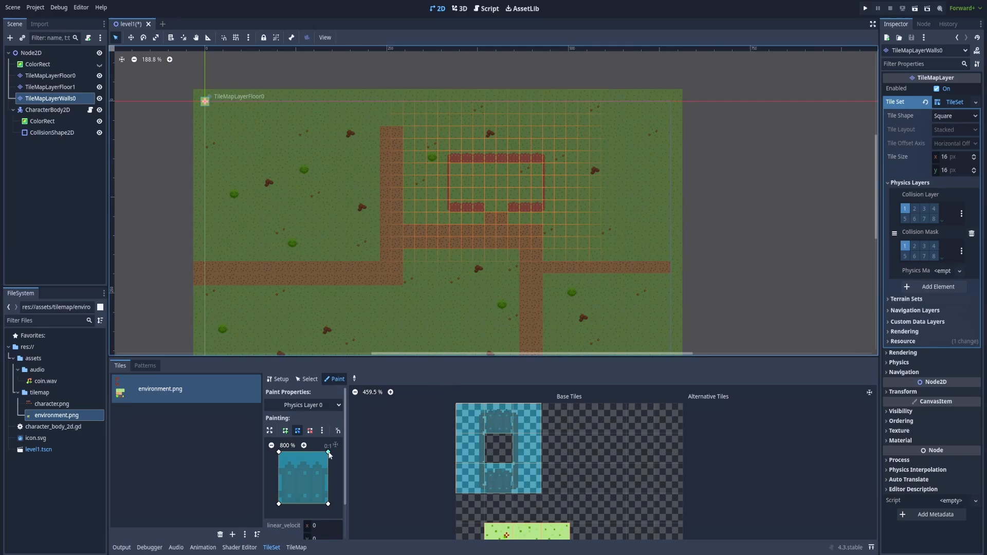
Turn on grid snap for the collision polygon editor, set it to 16 subdivisions and lower the polygon's top-right corner.
{"action": "left_click_drag", "start_coordinate": [328, 452], "coordinate": [278, 465]}
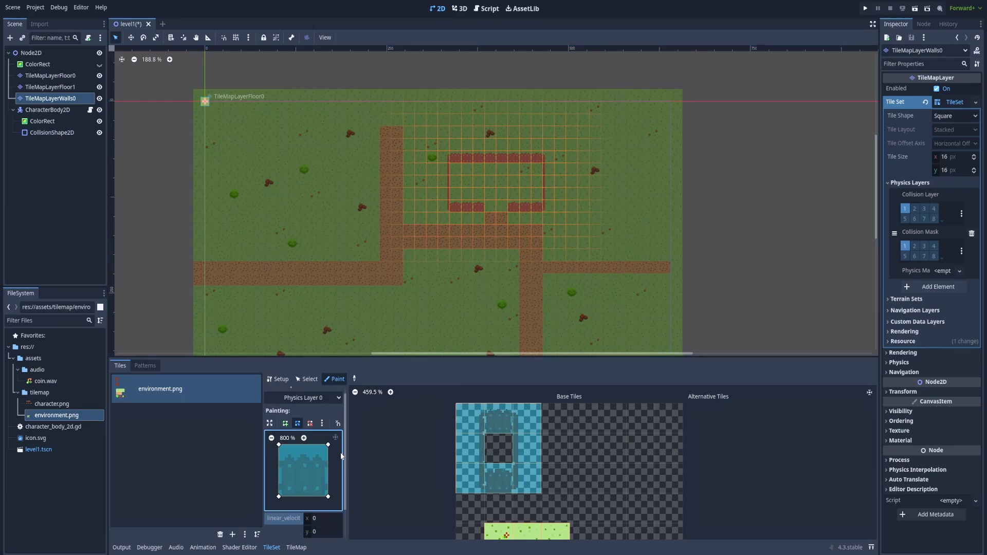
{"action": "left_click", "coordinate": [339, 423]}
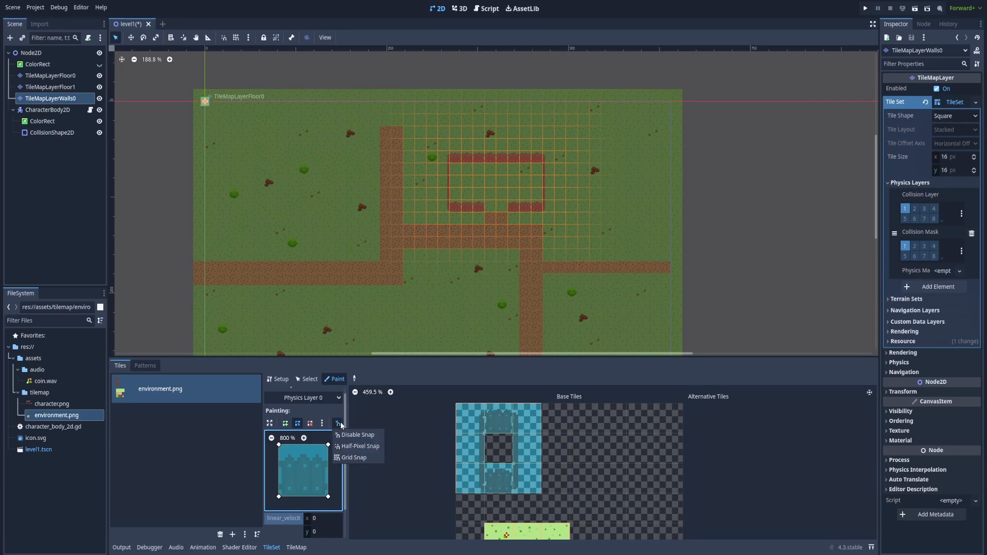
{"action": "left_click", "coordinate": [353, 457]}
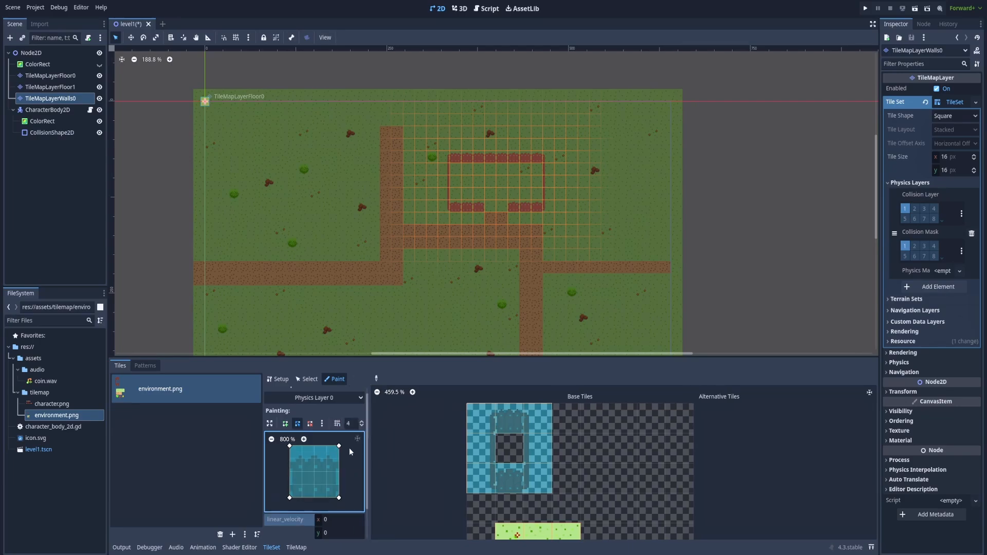
{"action": "mouse_move", "coordinate": [338, 446]}
{"action": "left_mouse_down"}
{"action": "mouse_move", "coordinate": [339, 459]}
{"action": "mouse_move", "coordinate": [327, 459]}
{"action": "mouse_move", "coordinate": [338, 458]}
{"action": "left_mouse_up"}
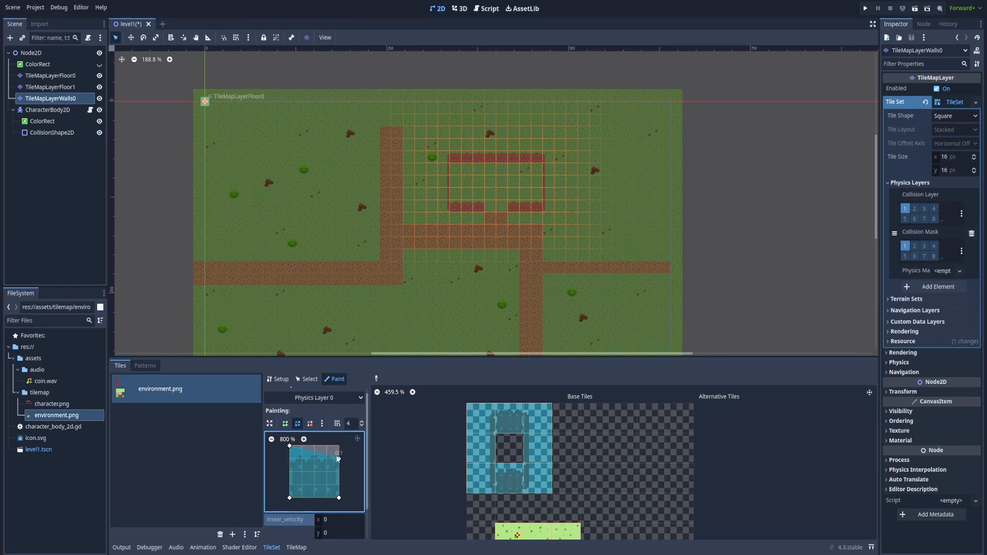
{"action": "left_click", "coordinate": [348, 424]}
{"action": "type", "text": "16"}
{"action": "key", "text": "Return"}
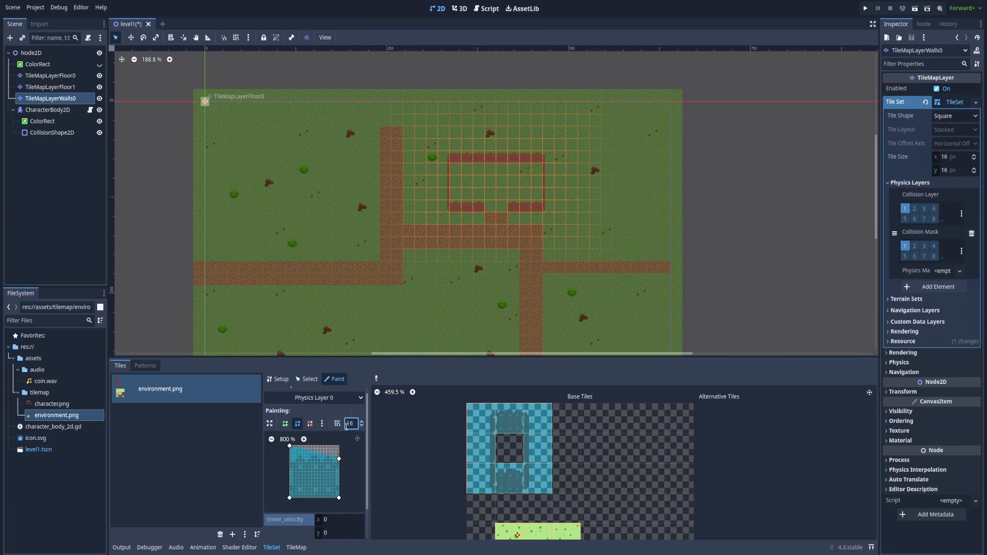
Level the collision polygon's top edge about 3 pixels down and paint it onto the top-middle and bottom-middle wall tiles.
{"action": "left_click_drag", "start_coordinate": [290, 445], "coordinate": [339, 456]}
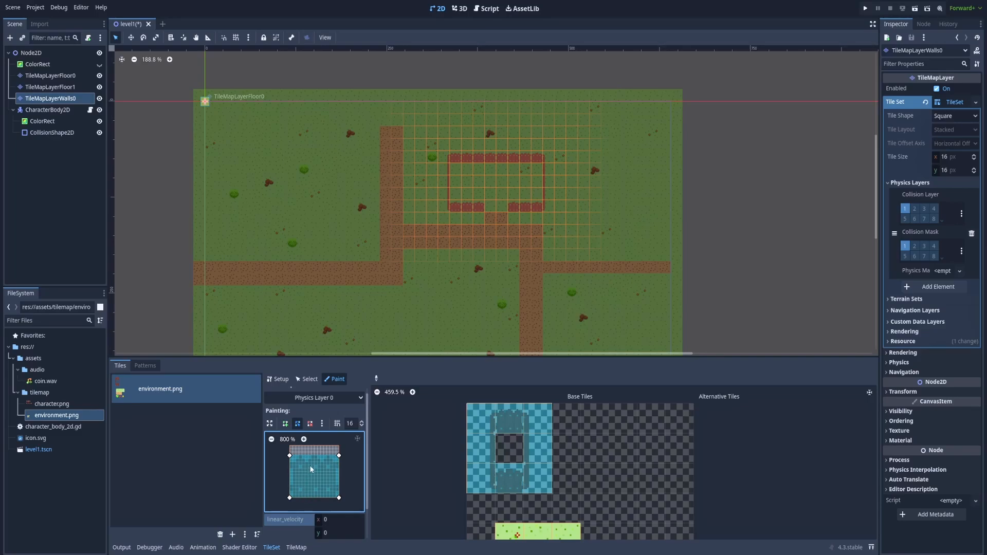
{"action": "left_click", "coordinate": [508, 418]}
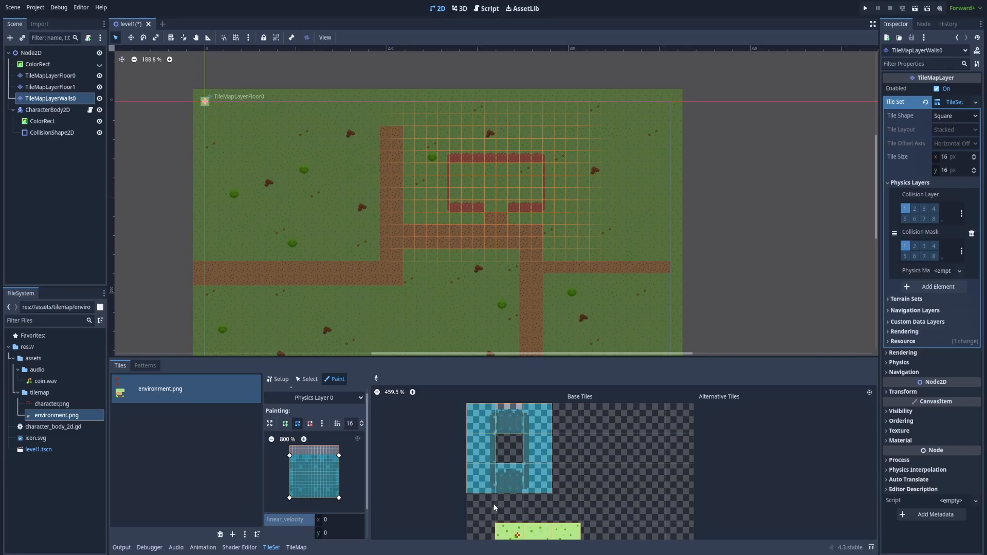
{"action": "left_click", "coordinate": [513, 472]}
Narrow the collision polygon to a strip about 3 pixels wide along the right edge for the three left wall tiles, shortened at the corners.
{"action": "left_click_drag", "start_coordinate": [289, 455], "coordinate": [330, 447]}
{"action": "left_click_drag", "start_coordinate": [289, 498], "coordinate": [330, 497]}
{"action": "left_click_drag", "start_coordinate": [339, 456], "coordinate": [339, 446]}
{"action": "left_click_drag", "start_coordinate": [482, 448], "coordinate": [481, 477]}
{"action": "left_click", "coordinate": [480, 418]}
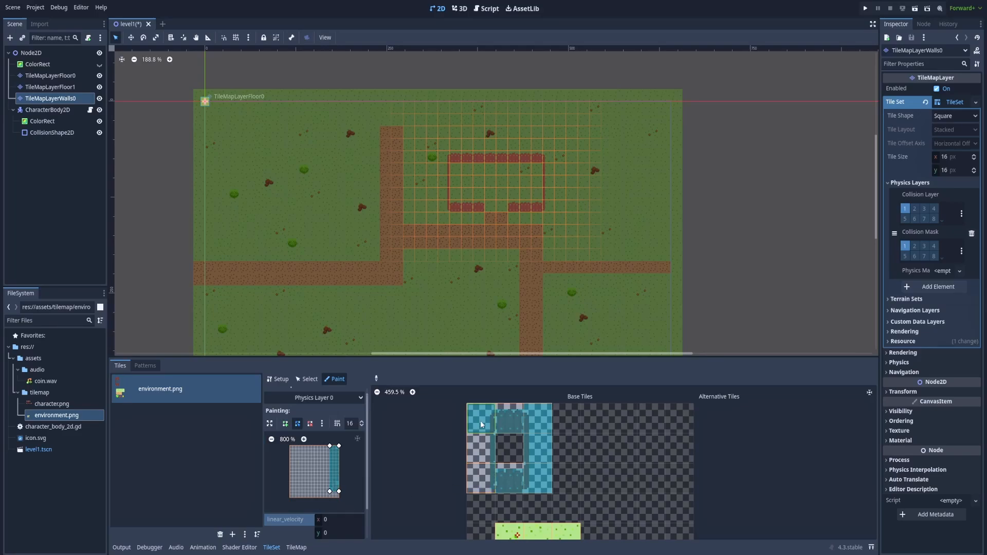
{"action": "mouse_move", "coordinate": [339, 446]}
{"action": "left_mouse_down"}
{"action": "mouse_move", "coordinate": [340, 462]}
{"action": "mouse_move", "coordinate": [330, 462]}
{"action": "left_mouse_up"}
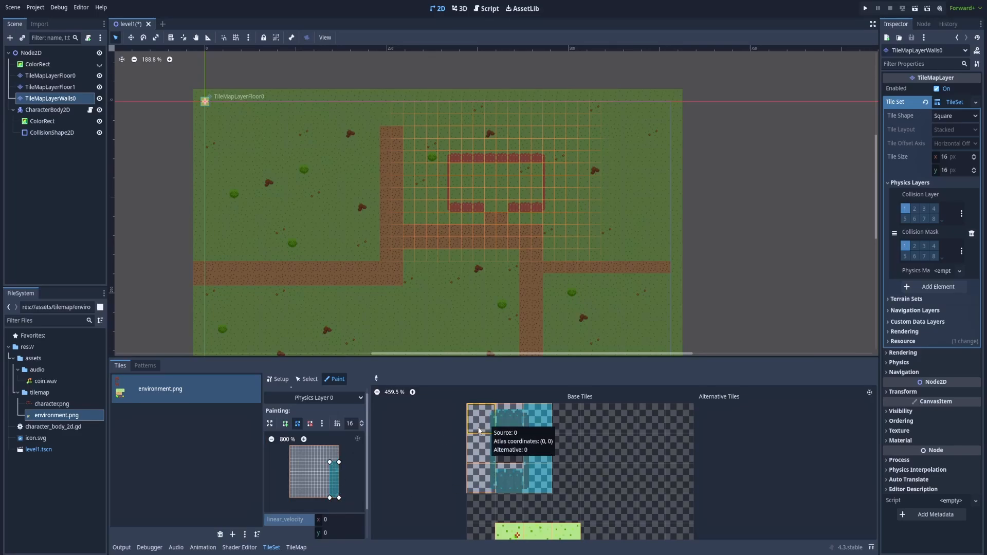
Move the shortened collision strip to the tile's left edge and paint it onto the top-right wall tile.
{"action": "left_click", "coordinate": [529, 423]}
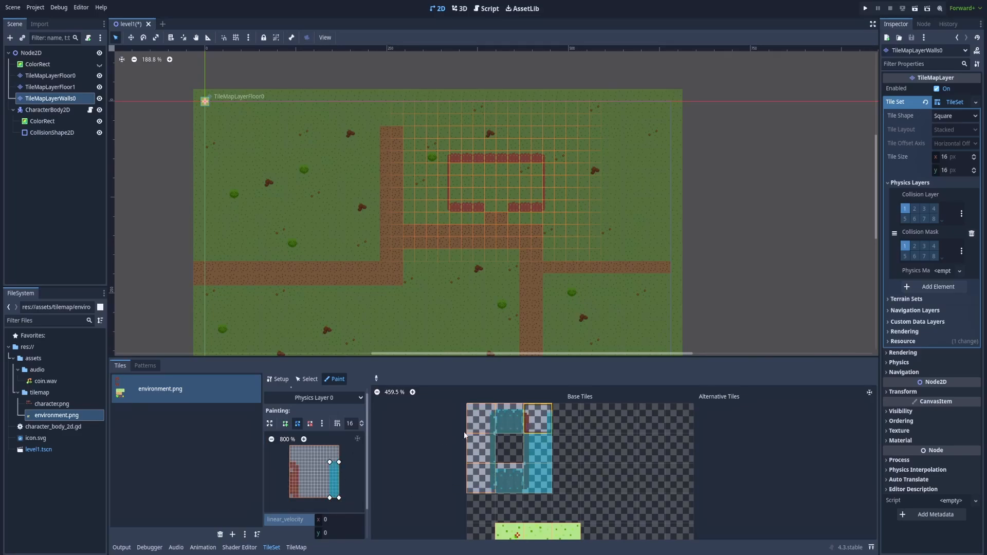
{"action": "mouse_move", "coordinate": [329, 461]}
{"action": "left_mouse_down"}
{"action": "mouse_move", "coordinate": [290, 461]}
{"action": "mouse_move", "coordinate": [299, 462]}
{"action": "left_mouse_up"}
{"action": "left_click_drag", "start_coordinate": [329, 498], "coordinate": [289, 498]}
{"action": "left_click_drag", "start_coordinate": [338, 497], "coordinate": [299, 497]}
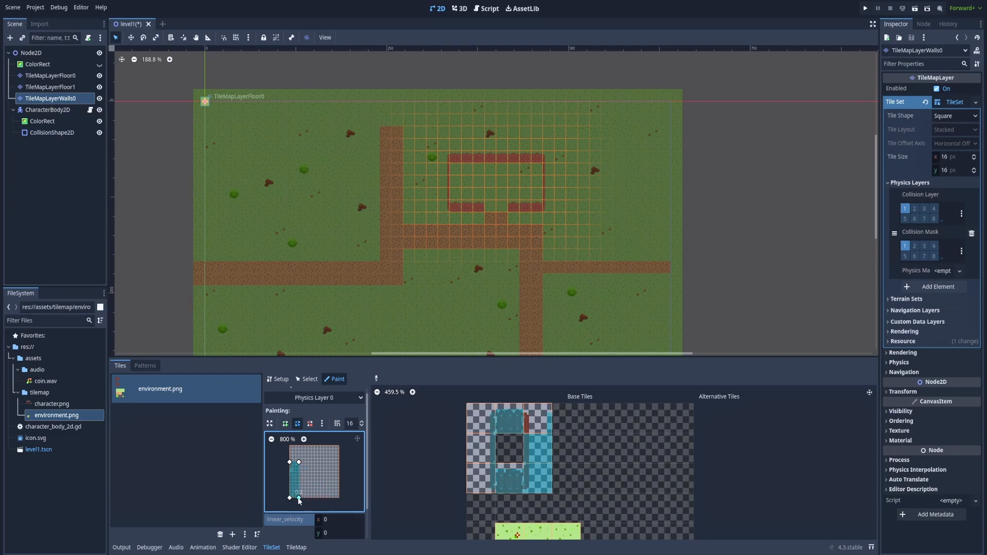
{"action": "left_click", "coordinate": [533, 446]}
{"action": "left_click", "coordinate": [533, 423]}
Extend the left-edge collision strip to full height for the middle-right wall tile and shorten its bottom for the bottom-right tile.
{"action": "left_click", "coordinate": [533, 445]}
{"action": "mouse_move", "coordinate": [289, 462]}
{"action": "left_mouse_down"}
{"action": "mouse_move", "coordinate": [290, 446]}
{"action": "mouse_move", "coordinate": [299, 445]}
{"action": "left_mouse_up"}
{"action": "left_click", "coordinate": [533, 452]}
{"action": "left_click", "coordinate": [535, 476]}
{"action": "left_click_drag", "start_coordinate": [299, 497], "coordinate": [299, 492]}
{"action": "left_click_drag", "start_coordinate": [290, 498], "coordinate": [290, 492]}
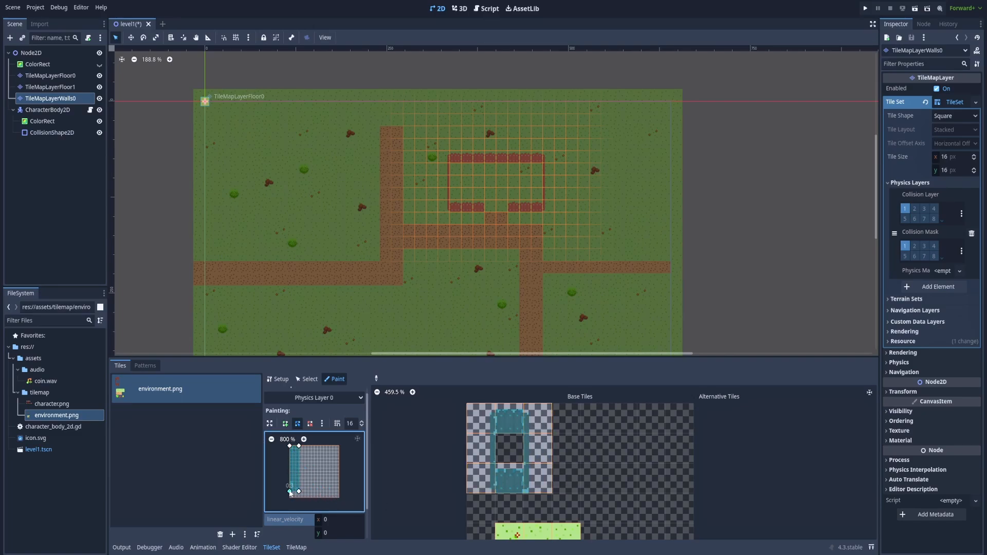
{"action": "left_click", "coordinate": [543, 474]}
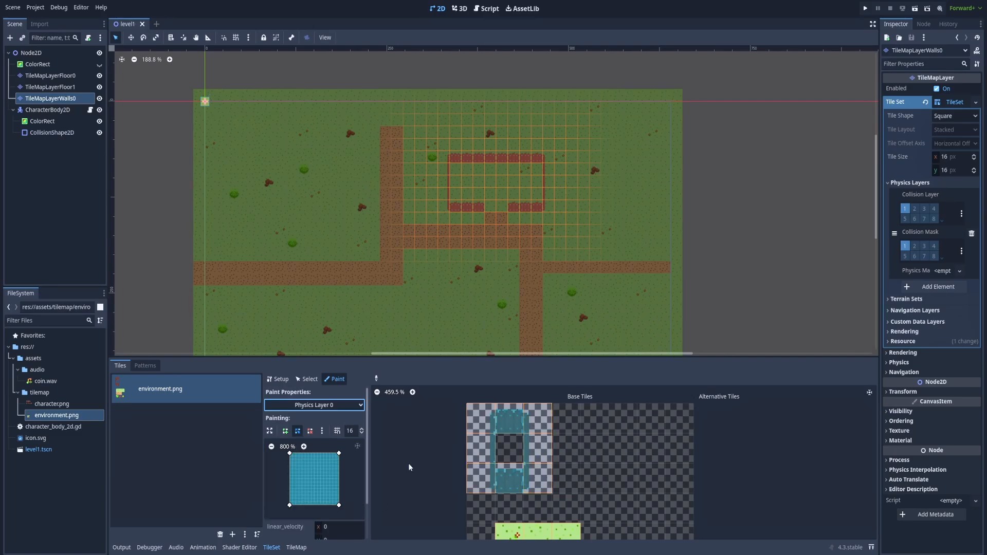
Run the project and walk the character against and around the enclosure walls to test their collisions.
{"action": "left_click", "coordinate": [865, 8]}
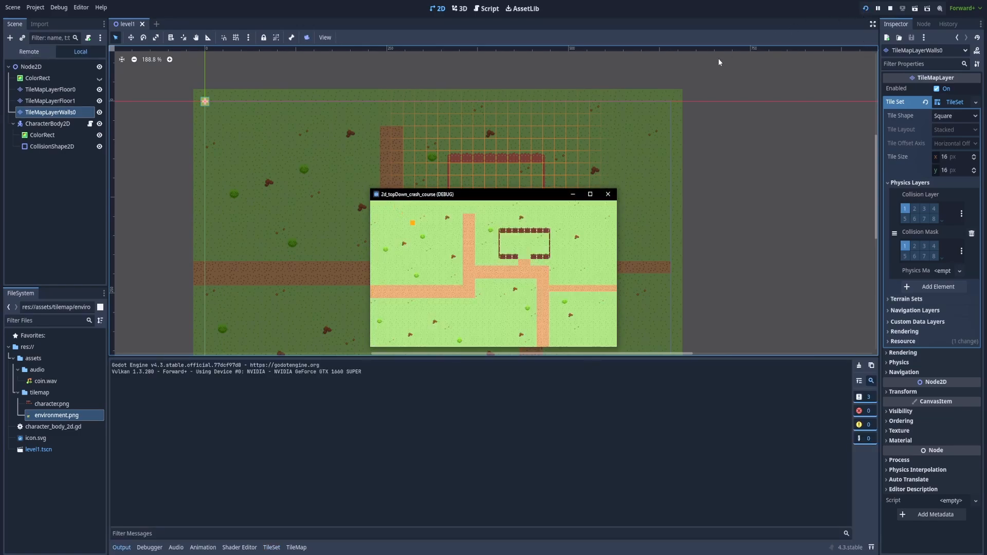
{"action": "key", "text": "Down"}
{"action": "key", "text": "Right"}
{"action": "key", "text": "Right"}
{"action": "key", "text": "Up"}
{"action": "key", "text": "Right"}
{"action": "key", "text": "Up"}
{"action": "key", "text": "Left"}
{"action": "key", "text": "Down"}
{"action": "key", "text": "Left"}
{"action": "key", "text": "Down"}
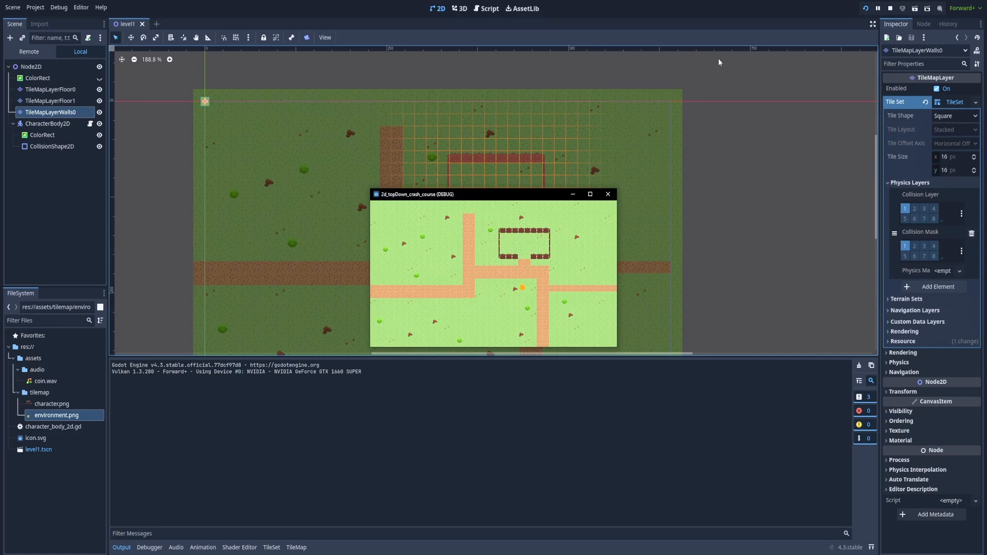